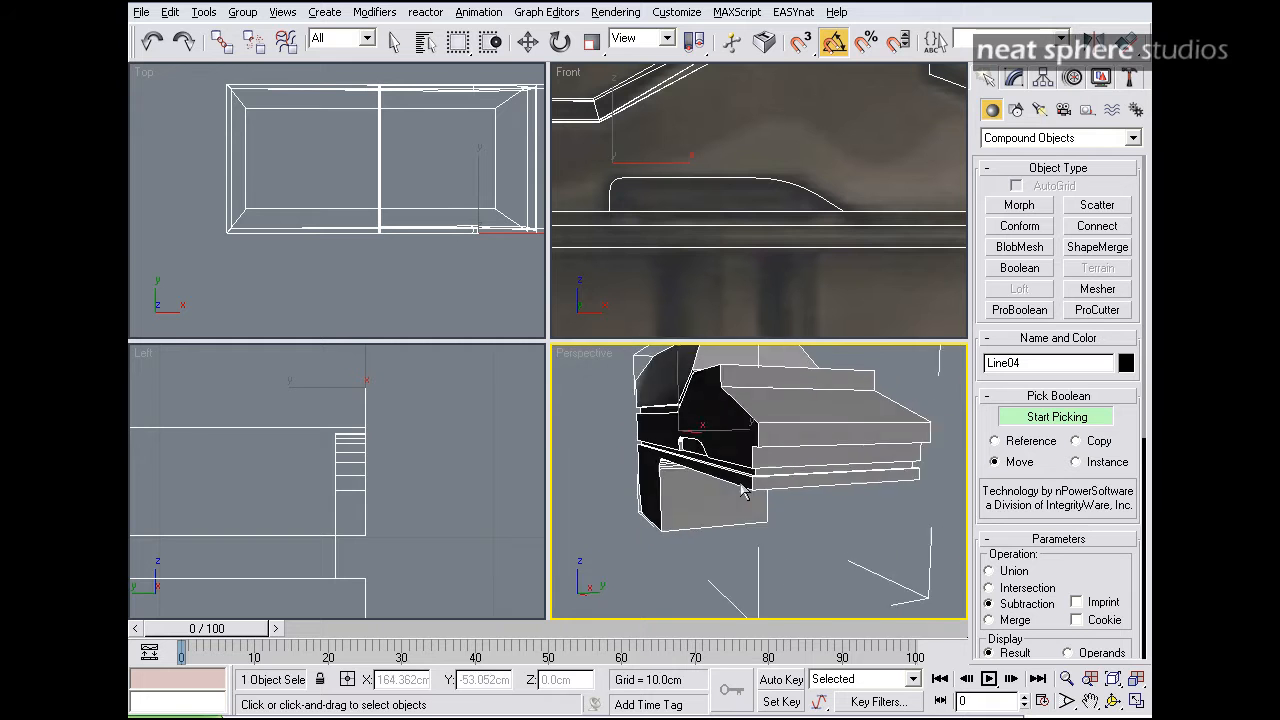
Step: Examine the rifle body from several angles and compare its lower block with the reference image
{"action": "key", "text": "alt+z"}
{"action": "left_click_drag", "start_coordinate": [808, 508], "coordinate": [801, 471]}
{"action": "middle_click_drag", "start_coordinate": [784, 466], "coordinate": [748, 456], "text": "alt"}
{"action": "left_click_drag", "start_coordinate": [748, 456], "coordinate": [736, 509]}
{"action": "left_click_drag", "start_coordinate": [840, 152], "coordinate": [810, 264]}
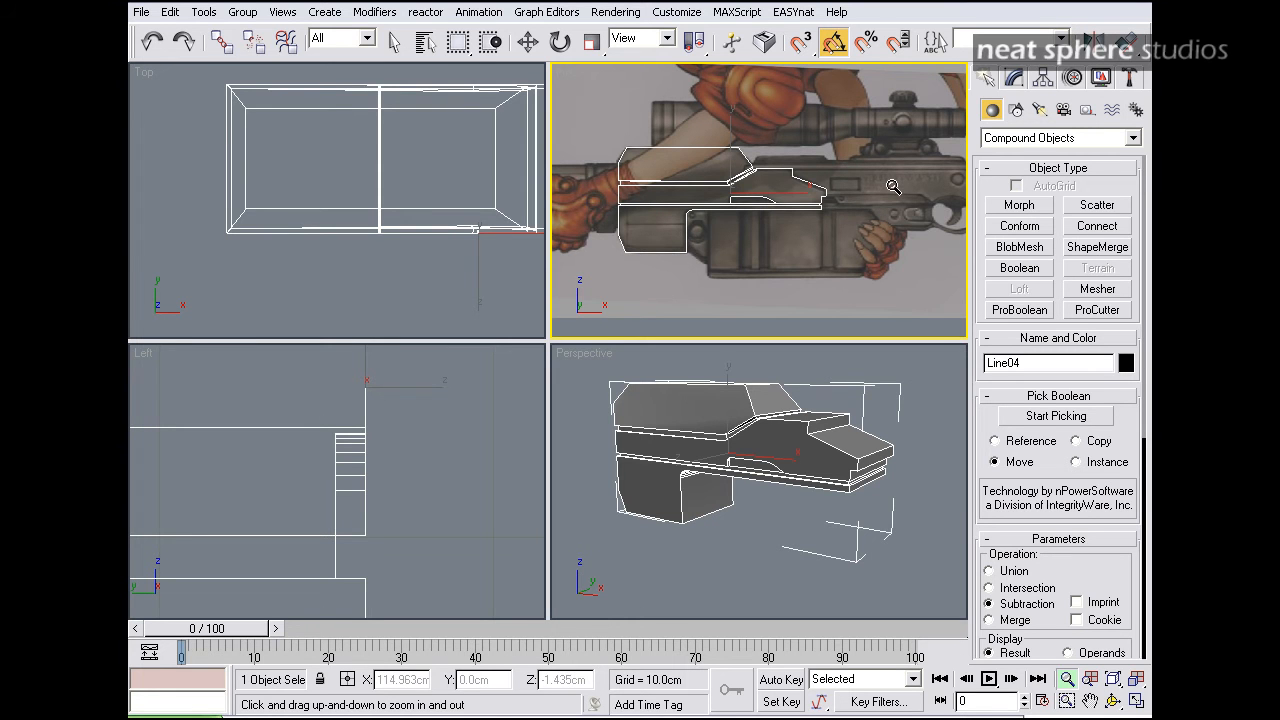
{"action": "middle_click_drag", "start_coordinate": [688, 471], "coordinate": [727, 465], "text": "alt"}
{"action": "middle_click_drag", "start_coordinate": [668, 524], "coordinate": [746, 496]}
{"action": "middle_click_drag", "start_coordinate": [633, 256], "coordinate": [711, 247]}
{"action": "left_click_drag", "start_coordinate": [754, 268], "coordinate": [750, 204]}
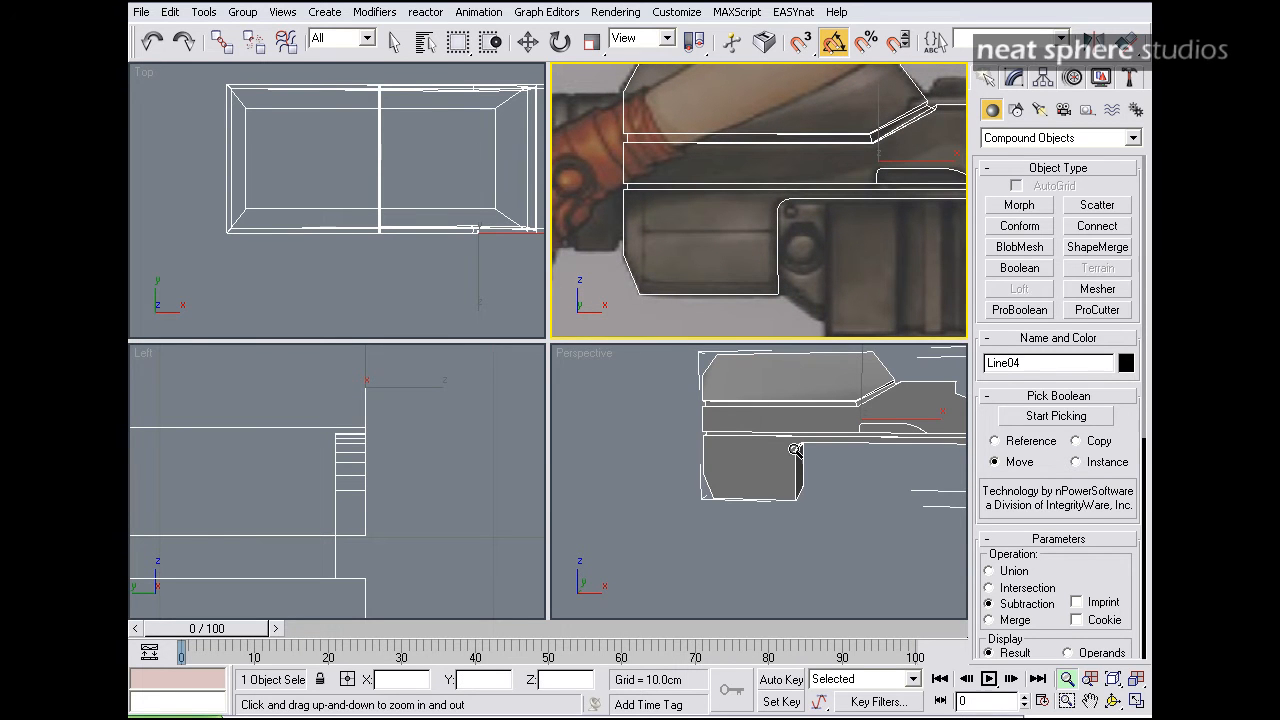
Step: Finish the boolean operation on the rifle body and convert it to an Editable Poly
{"action": "right_click", "coordinate": [872, 515]}
{"action": "right_click", "coordinate": [944, 397]}
{"action": "right_click", "coordinate": [944, 397]}
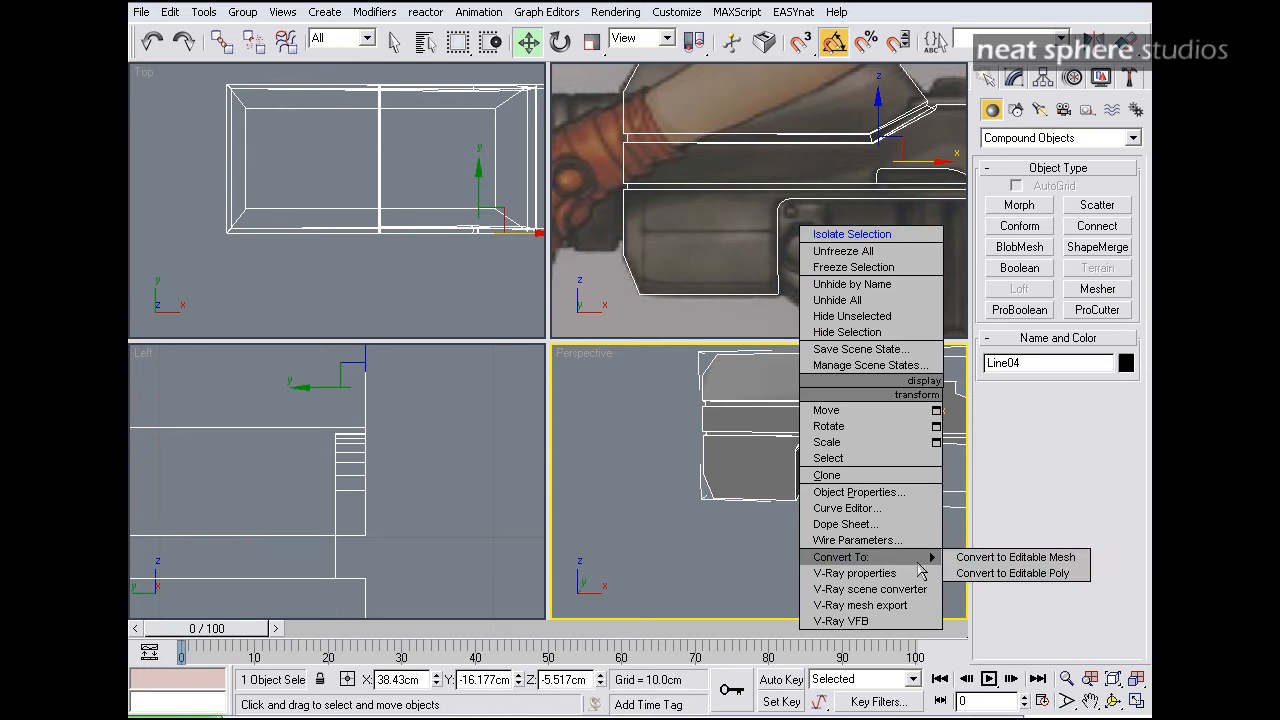
{"action": "left_click", "coordinate": [969, 574]}
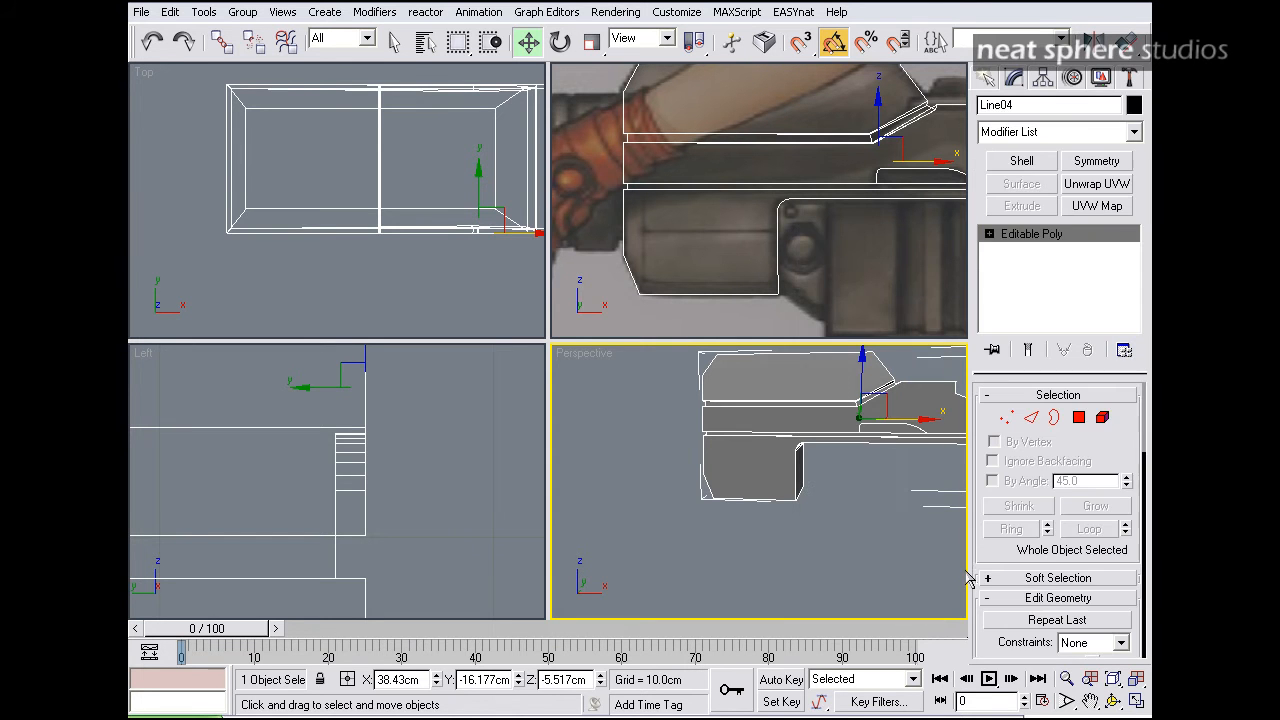
Step: Select the lower block's side polygons on both sides of the body, with Ignore Backfacing enabled
{"action": "left_click", "coordinate": [1080, 420]}
{"action": "left_click", "coordinate": [731, 482]}
{"action": "middle_click_drag", "start_coordinate": [775, 495], "coordinate": [560, 507], "text": "alt"}
{"action": "key", "text": "F2"}
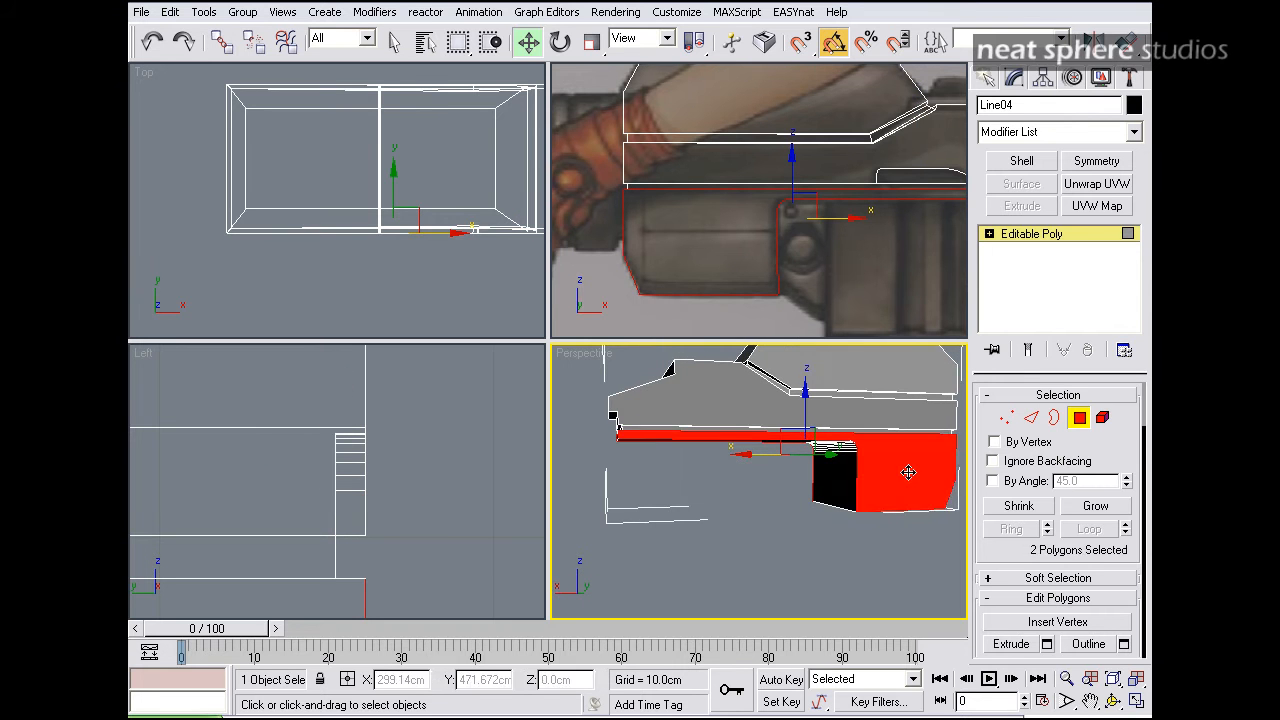
{"action": "middle_click_drag", "start_coordinate": [903, 472], "coordinate": [879, 485], "text": "alt"}
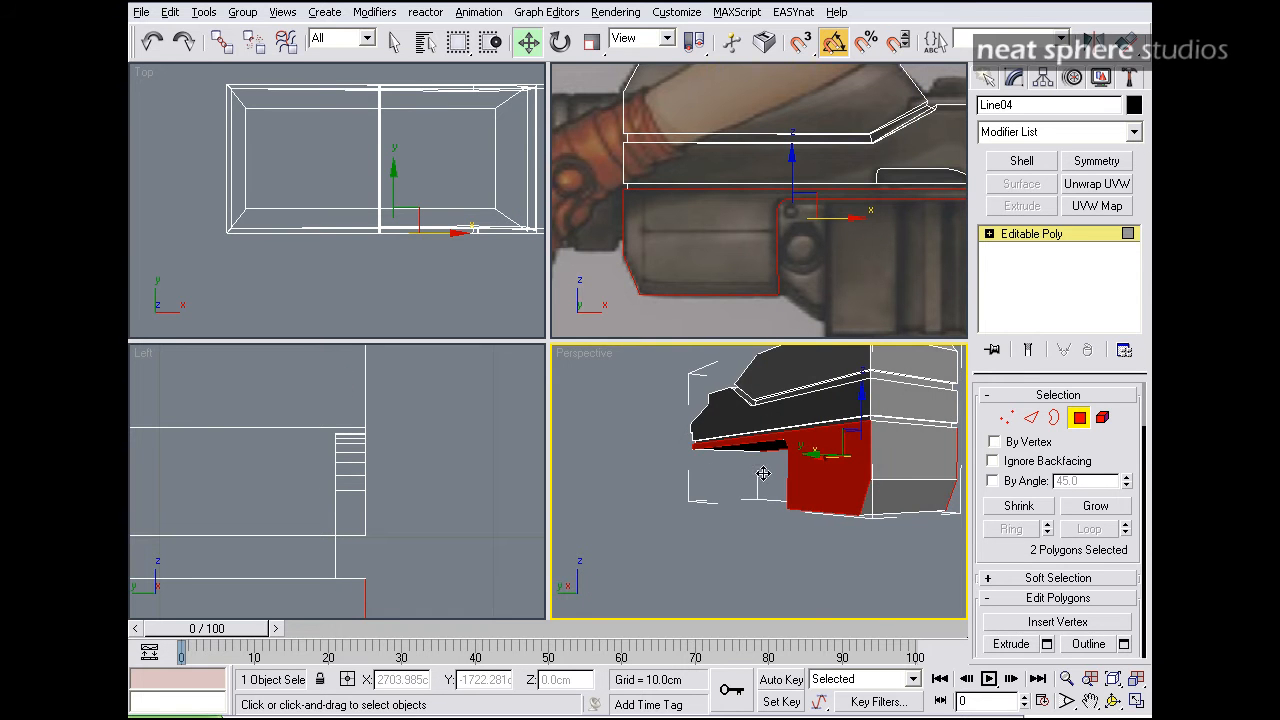
{"action": "key", "text": "q"}
{"action": "left_click", "coordinate": [907, 461]}
{"action": "left_click", "coordinate": [900, 462], "text": "ctrl"}
{"action": "middle_click_drag", "start_coordinate": [937, 466], "coordinate": [830, 480], "text": "alt"}
{"action": "left_click", "coordinate": [993, 462]}
{"action": "left_click", "coordinate": [857, 480], "text": "ctrl"}
{"action": "left_click", "coordinate": [848, 472], "text": "ctrl"}
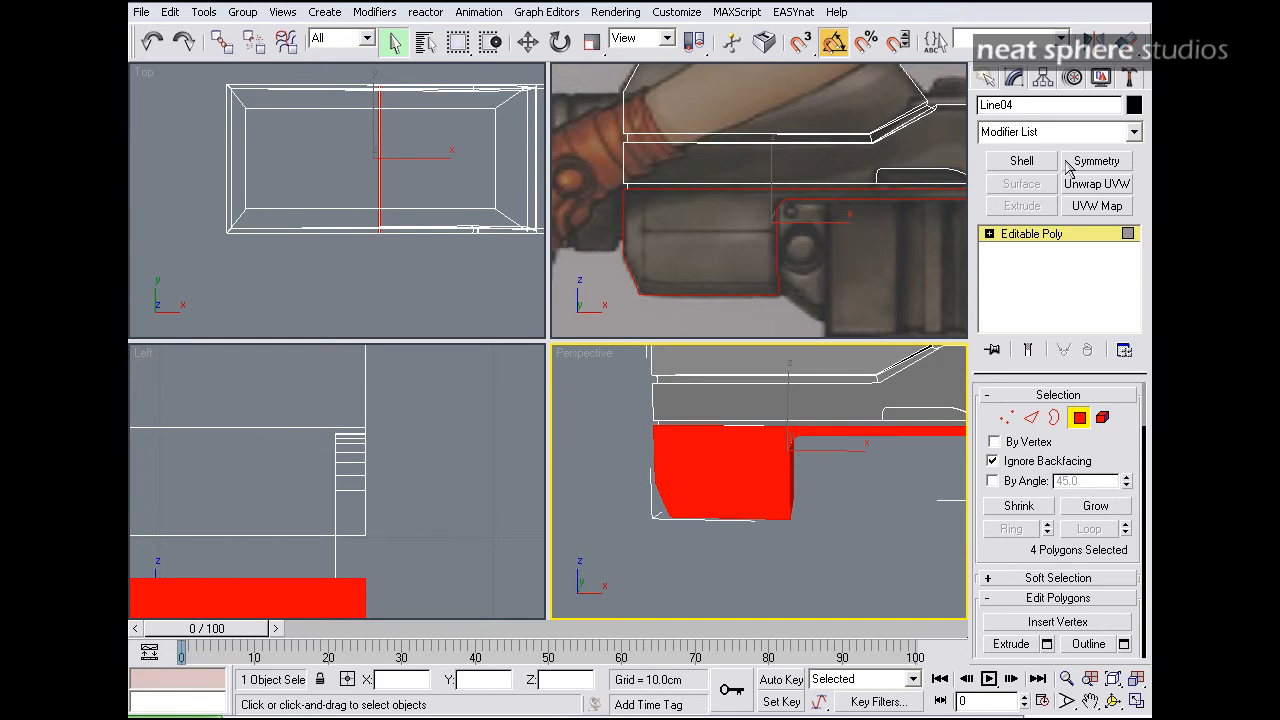
Step: QuickSlice the selected polygons with a horizontal cut across the lower block and a vertical cut near its barrel end, following the reference
{"action": "scroll", "coordinate": [980, 461], "scroll_direction": "down", "scroll_amount": 5}
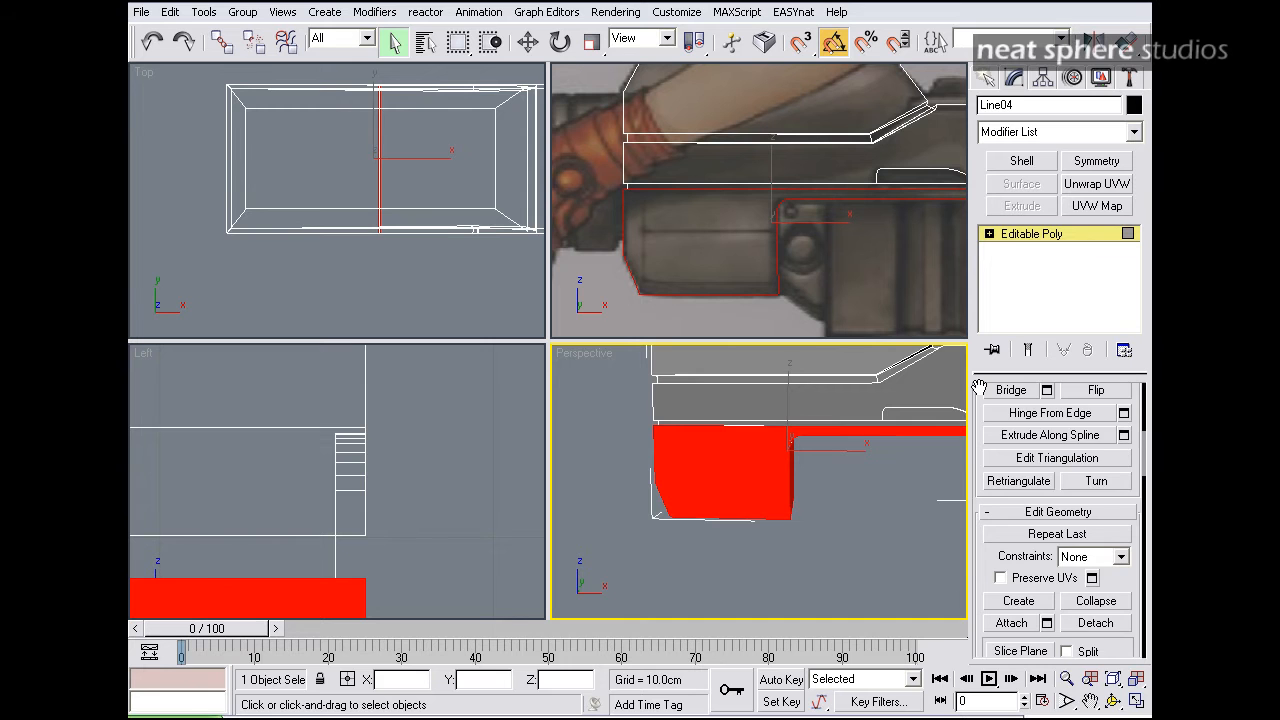
{"action": "scroll", "coordinate": [979, 388], "scroll_direction": "down", "scroll_amount": 2}
{"action": "left_click", "coordinate": [1022, 592]}
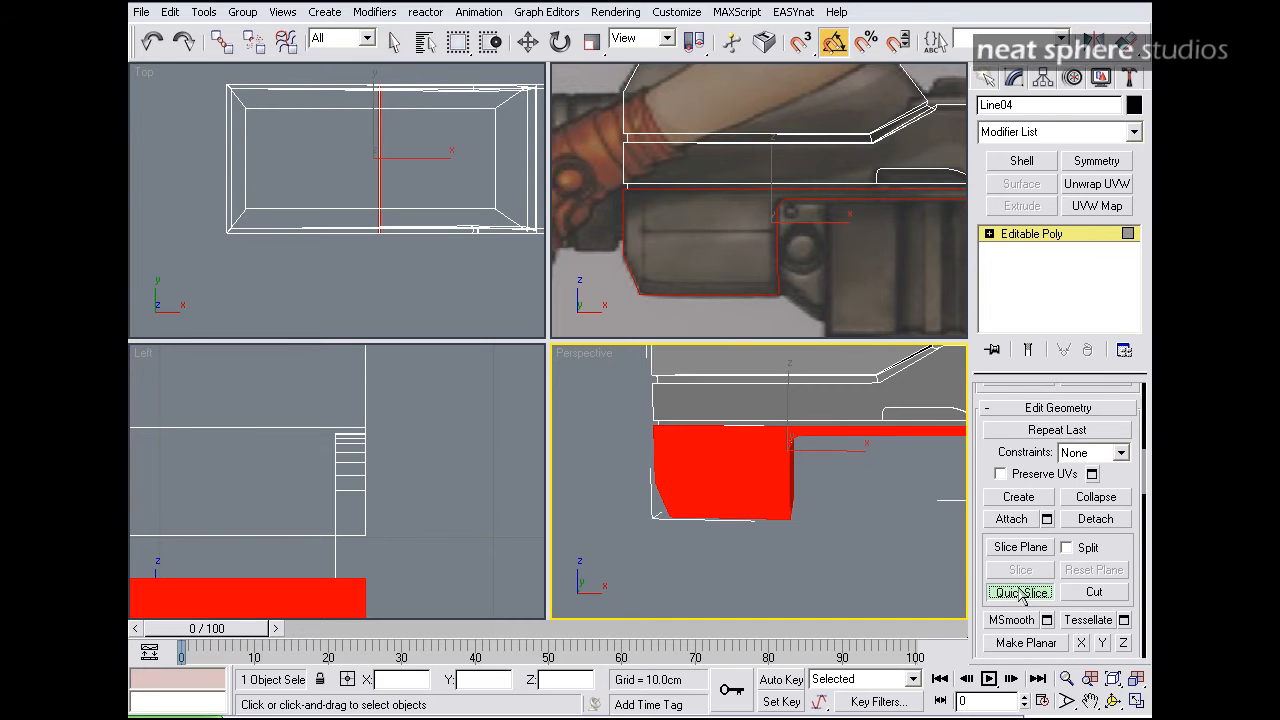
{"action": "left_click", "coordinate": [698, 231]}
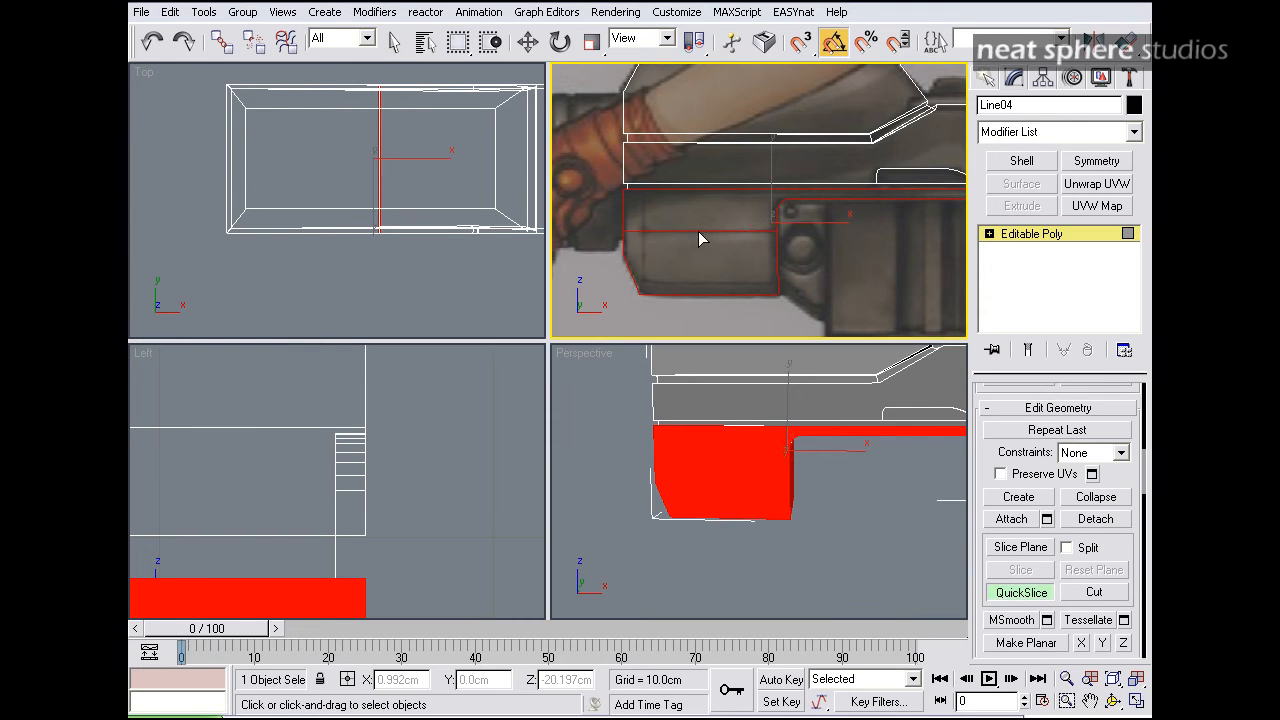
{"action": "left_click", "coordinate": [645, 226]}
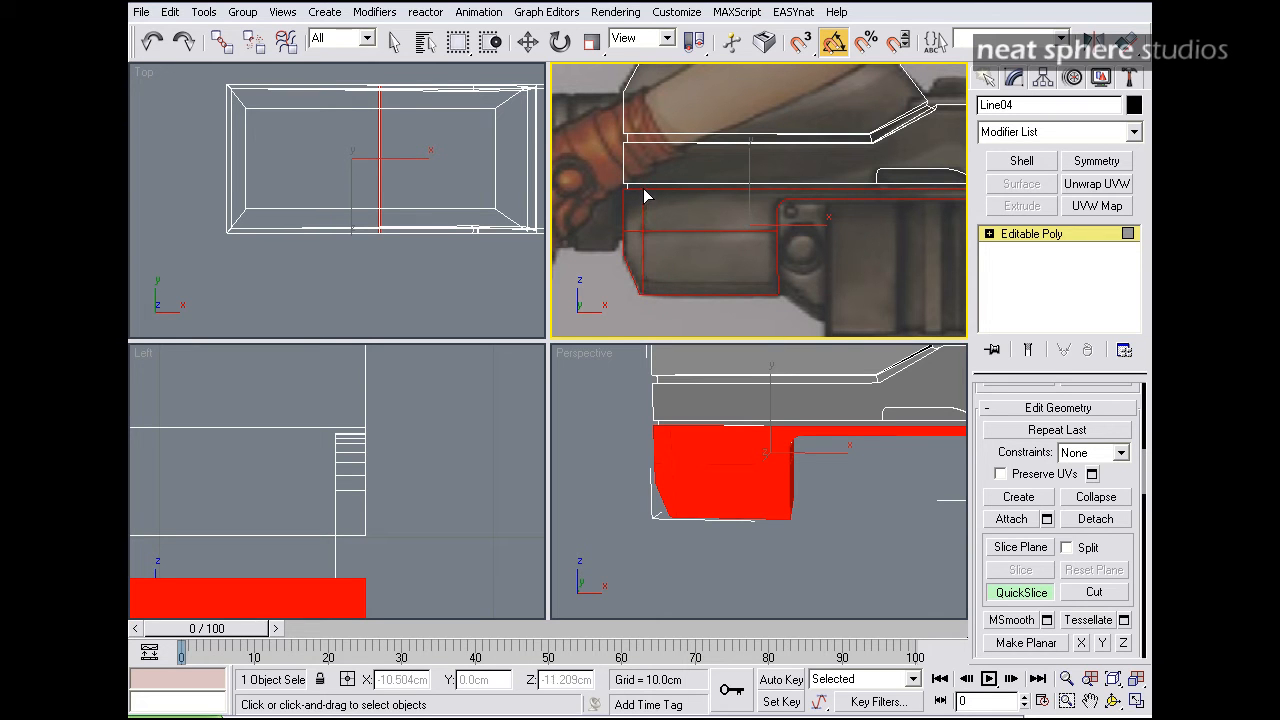
{"action": "right_click", "coordinate": [735, 285]}
Step: Chamfer the new horizontal and vertical slice edges on both sides of the lower block by 0.22 cm
{"action": "left_click", "coordinate": [989, 234]}
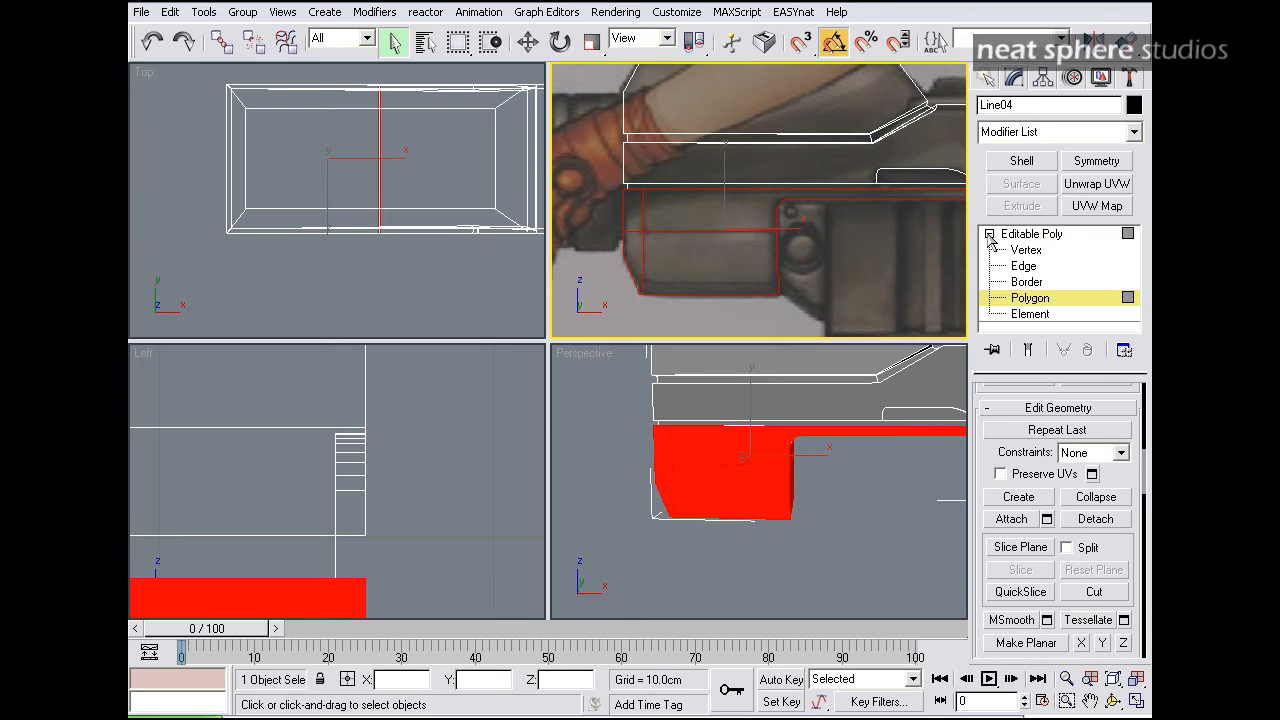
{"action": "left_click", "coordinate": [1020, 265]}
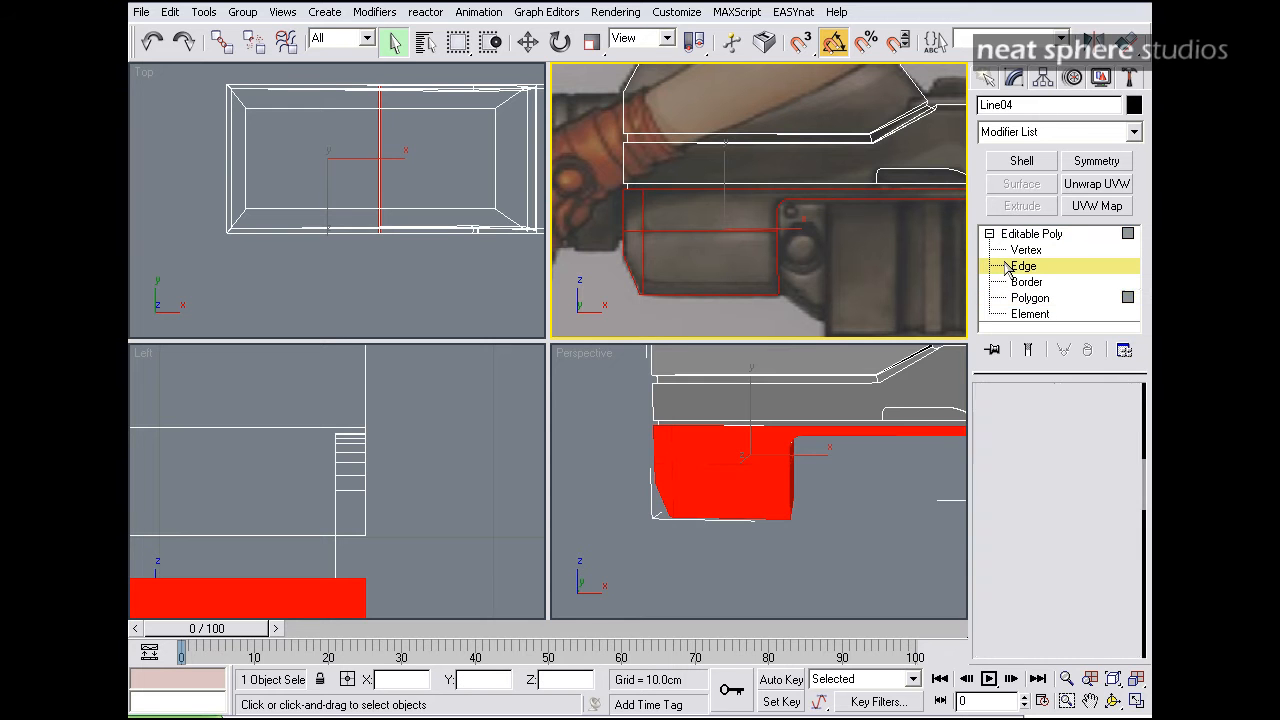
{"action": "double_click", "coordinate": [648, 230]}
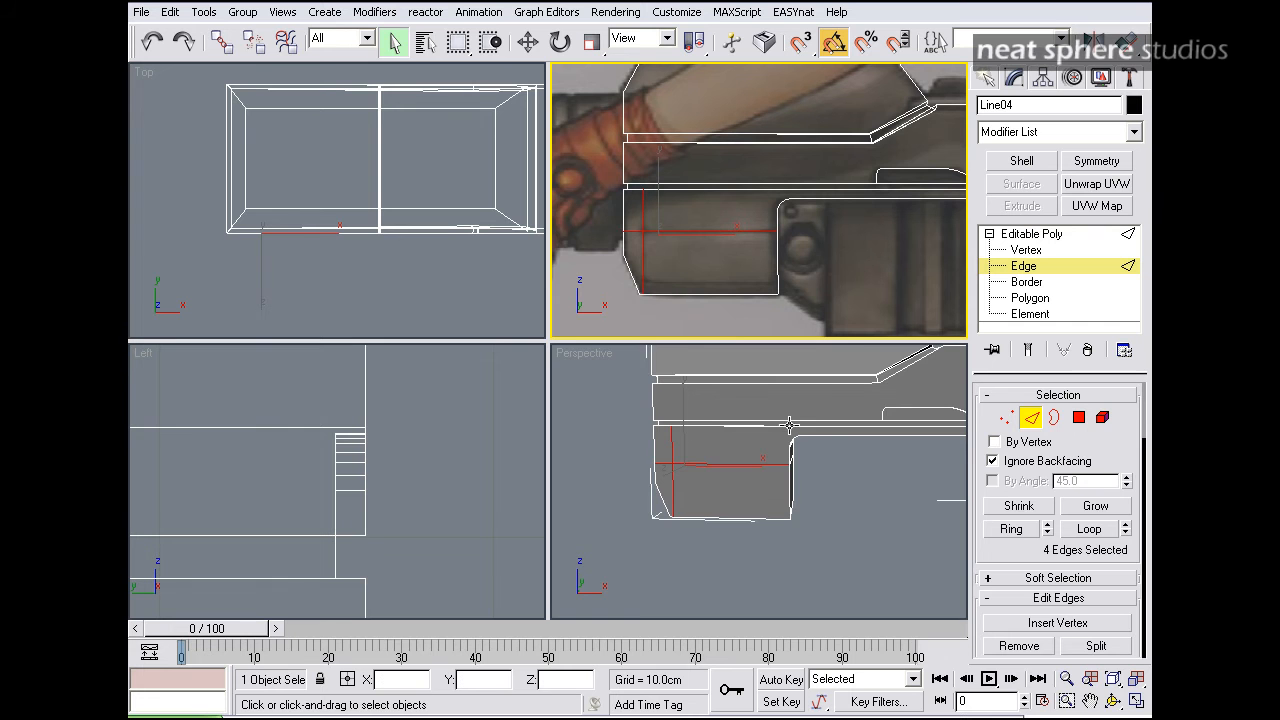
{"action": "middle_click_drag", "start_coordinate": [903, 513], "coordinate": [717, 486], "text": "alt"}
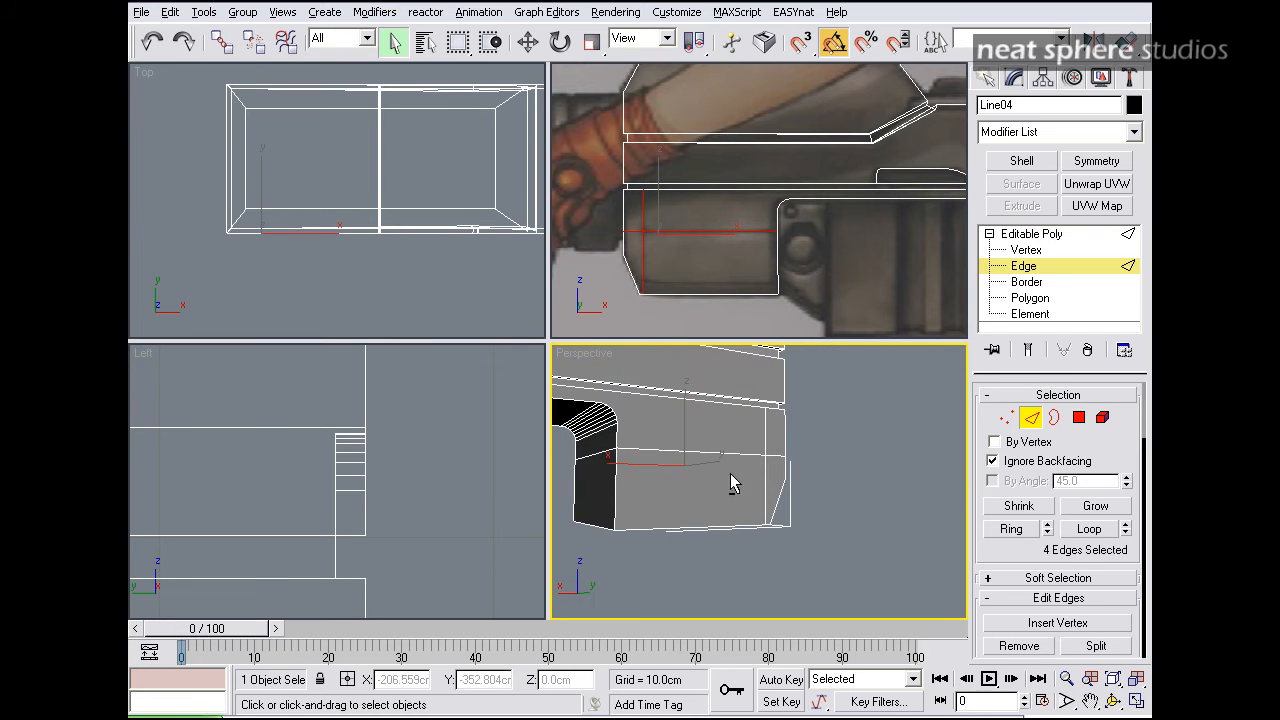
{"action": "left_click", "coordinate": [737, 451], "text": "ctrl"}
{"action": "left_click", "coordinate": [766, 434], "text": "ctrl"}
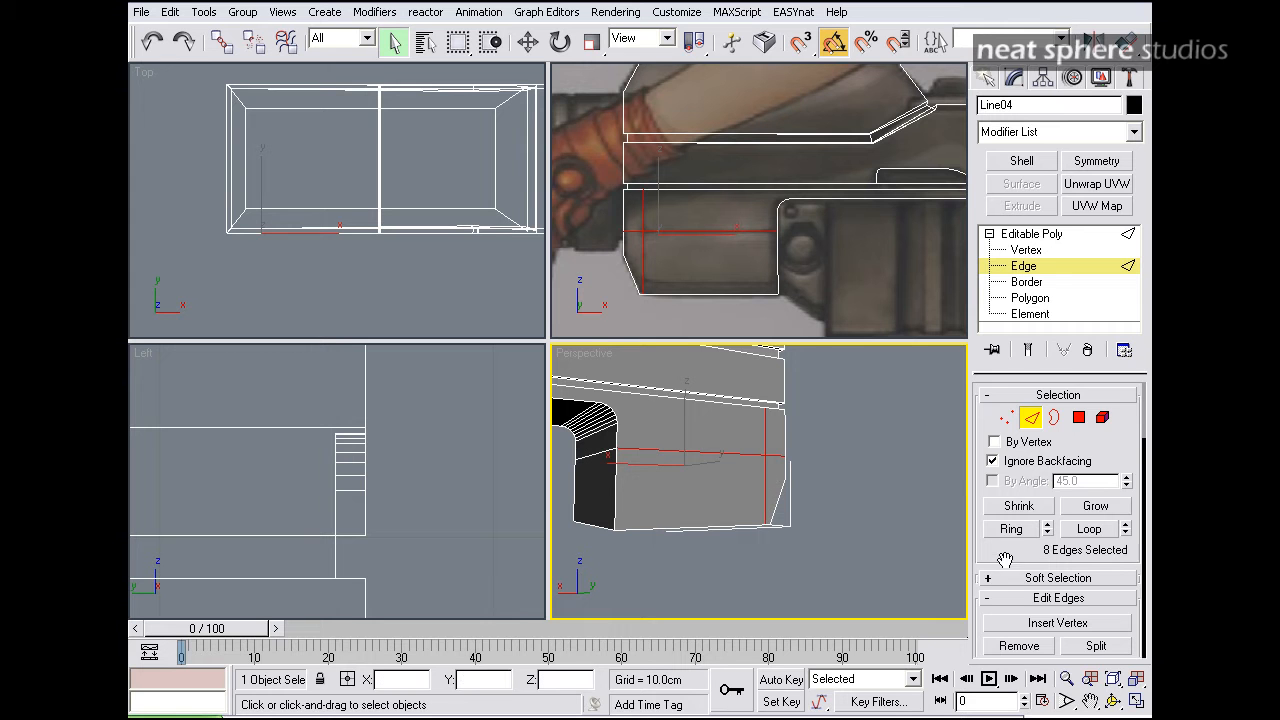
{"action": "scroll", "coordinate": [1007, 555], "scroll_direction": "down", "scroll_amount": 3}
{"action": "left_click", "coordinate": [1046, 508]}
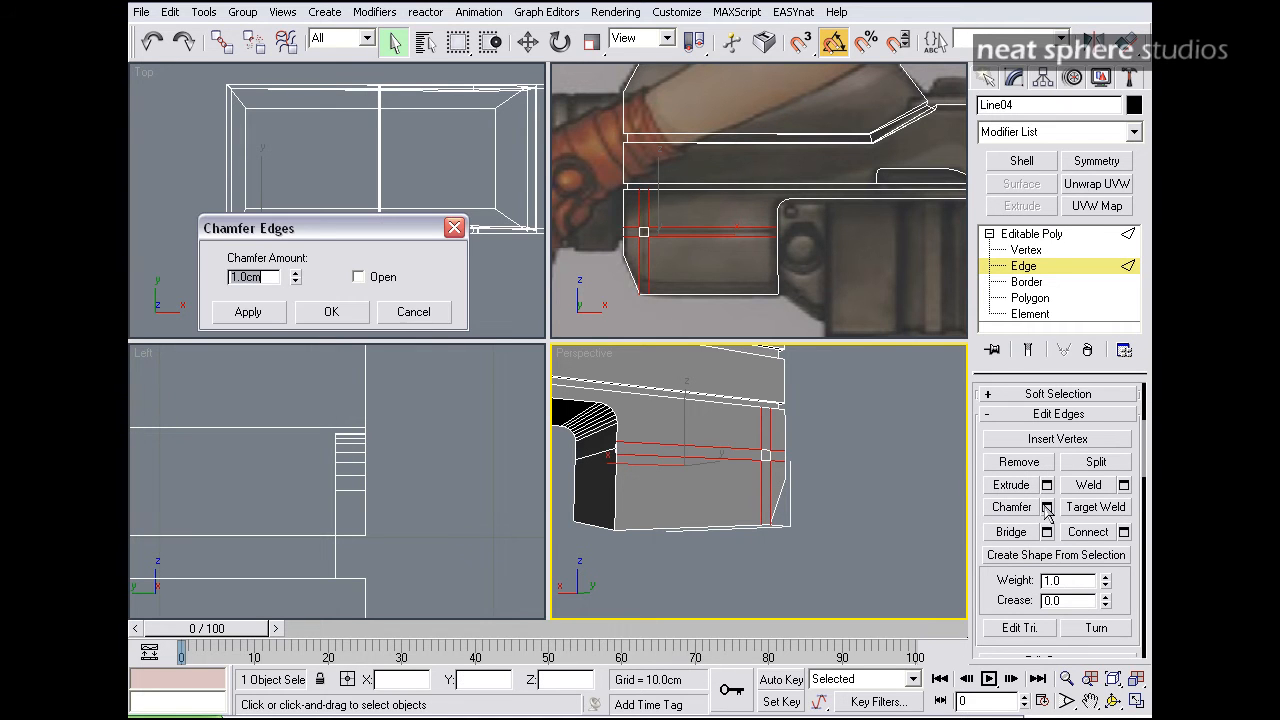
{"action": "left_click_drag", "start_coordinate": [296, 282], "coordinate": [302, 357]}
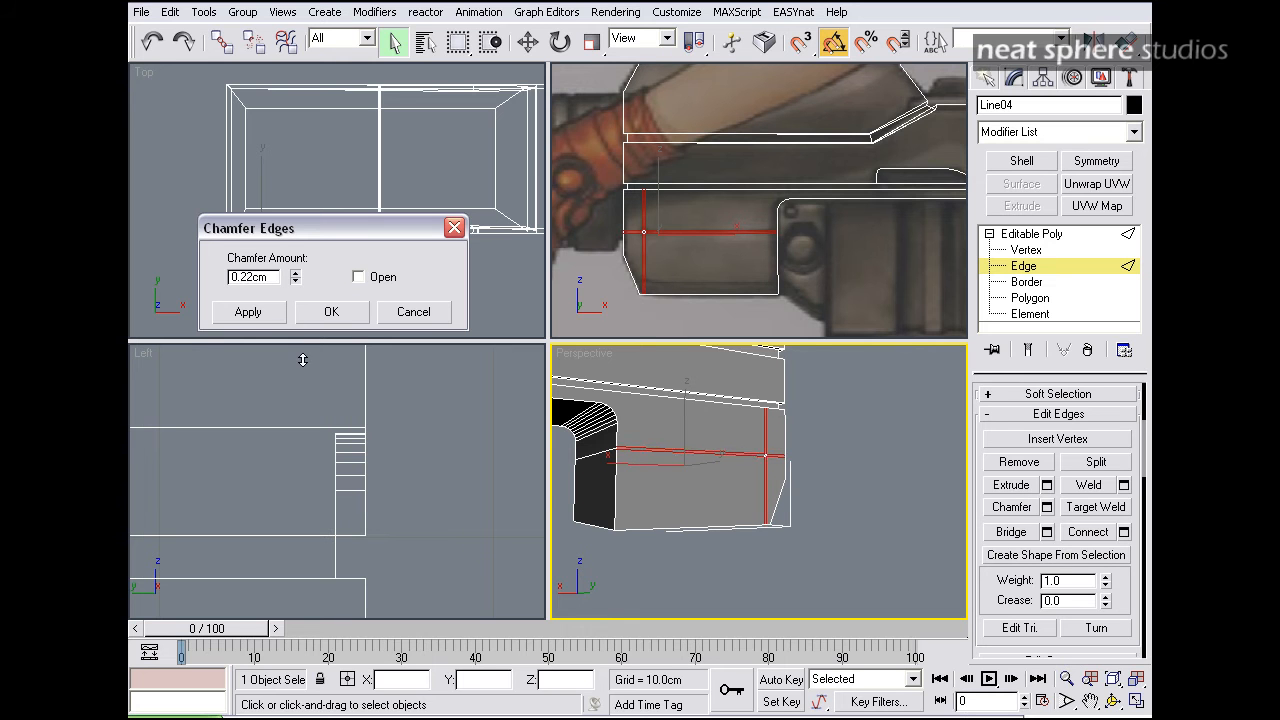
{"action": "left_click", "coordinate": [331, 313]}
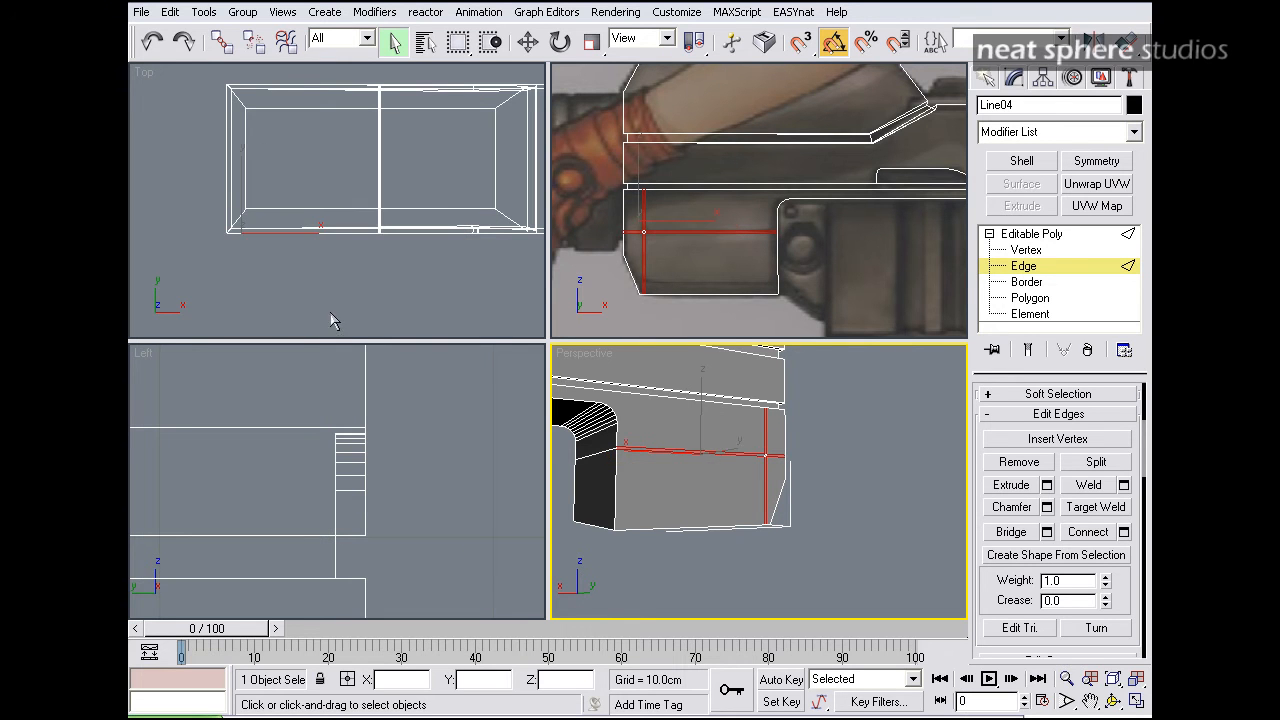
Step: Extrude the narrow strip polygons between the chamfered edges inward by Local Normal, about -0.8 cm, to form panel grooves
{"action": "left_click", "coordinate": [1046, 485]}
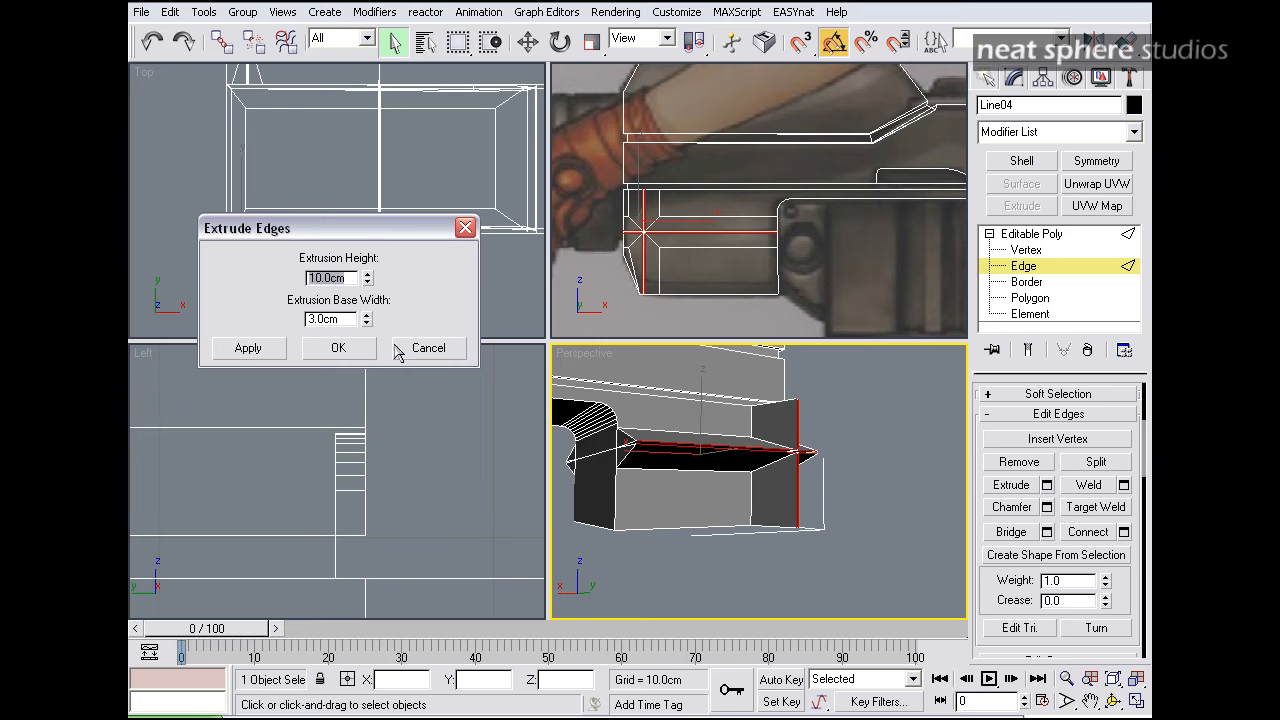
{"action": "left_click", "coordinate": [428, 348]}
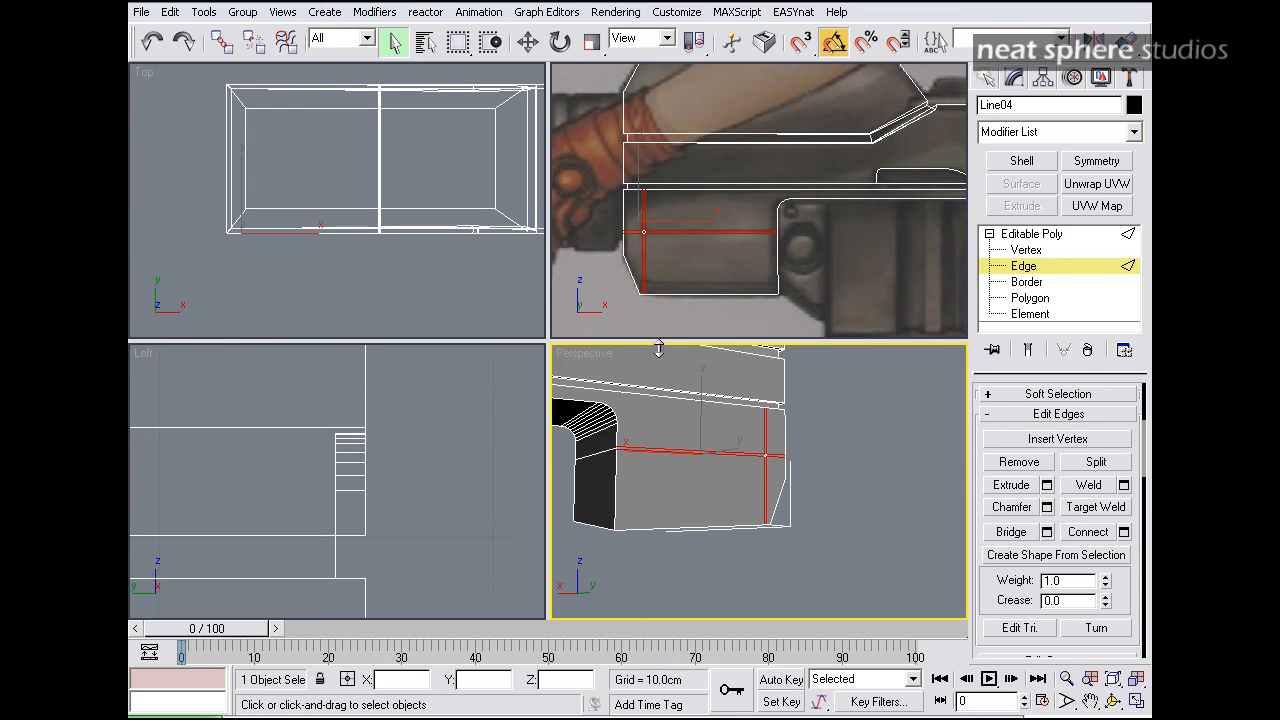
{"action": "left_click", "coordinate": [1030, 299]}
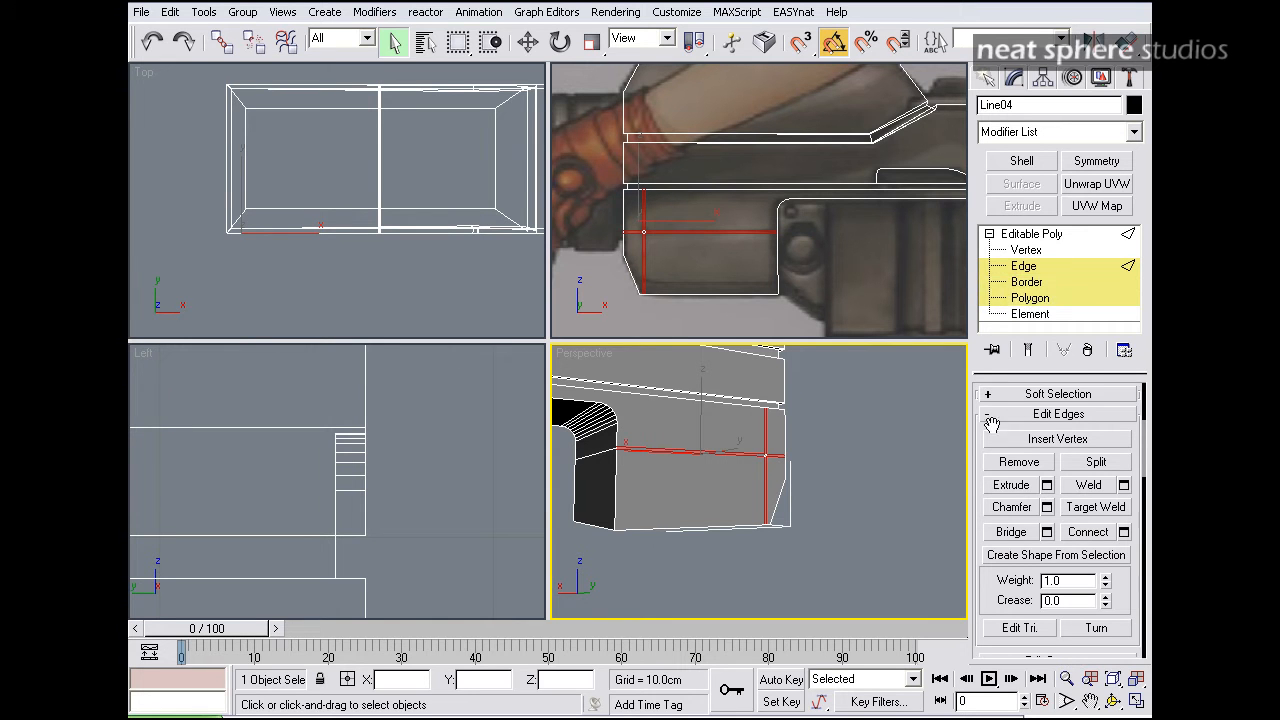
{"action": "scroll", "coordinate": [1001, 419], "scroll_direction": "up", "scroll_amount": 5}
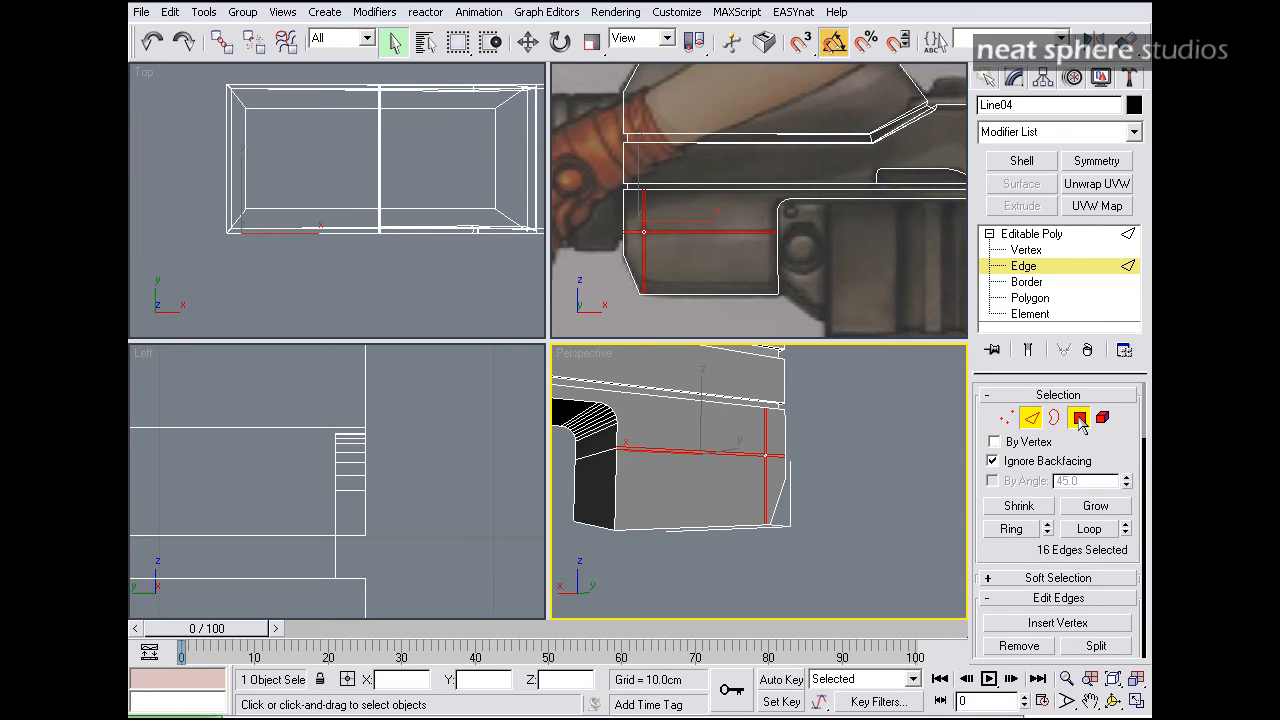
{"action": "left_click", "coordinate": [1080, 419]}
{"action": "scroll", "coordinate": [1060, 538], "scroll_direction": "down", "scroll_amount": 4}
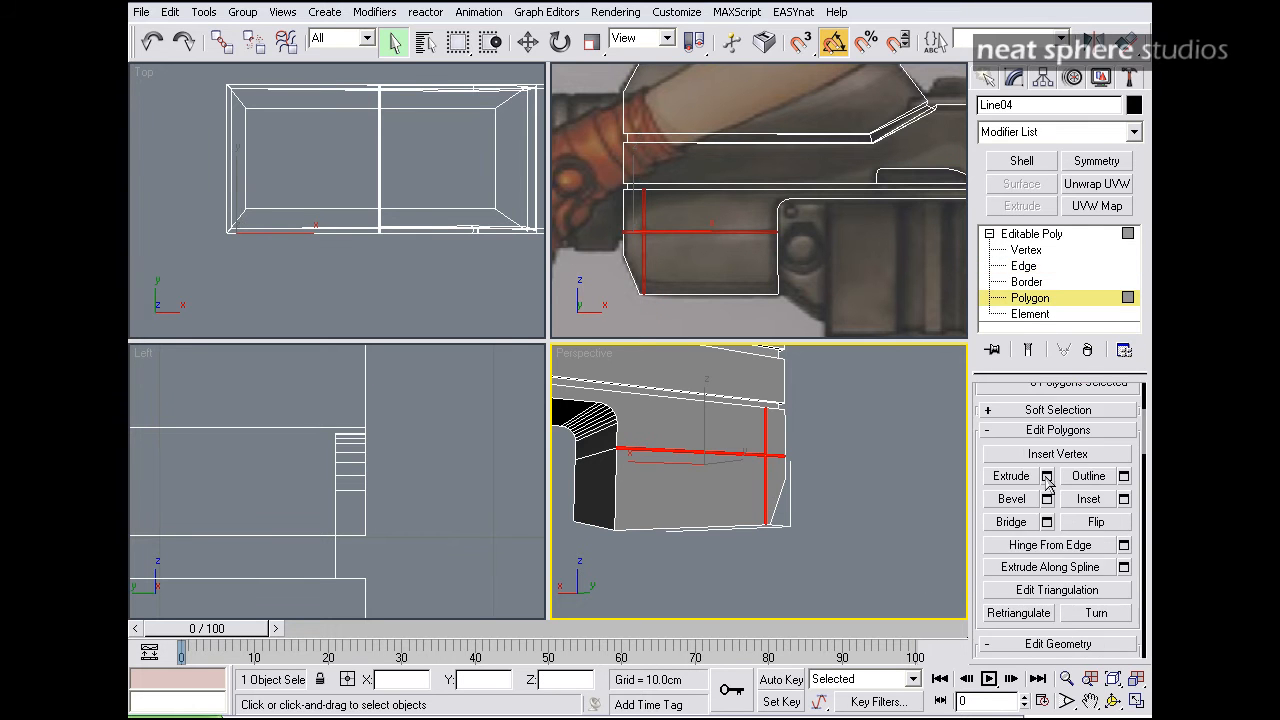
{"action": "left_click", "coordinate": [1046, 476]}
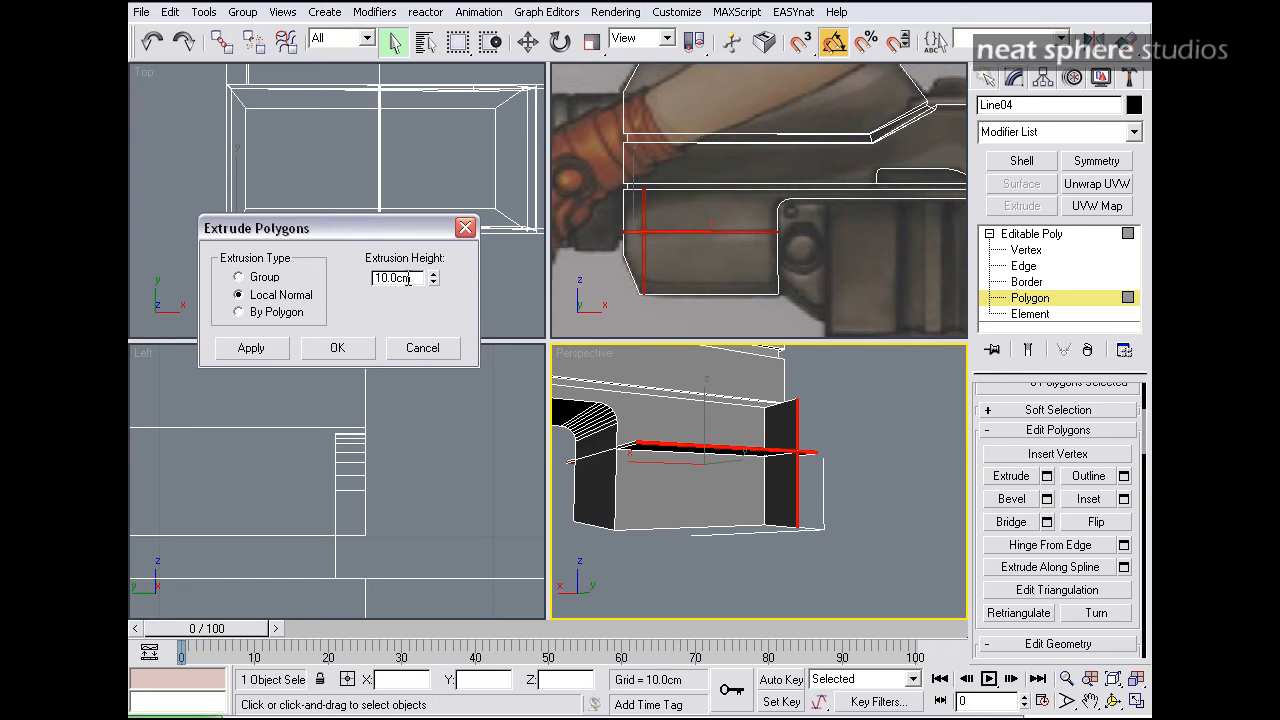
{"action": "left_click_drag", "start_coordinate": [435, 287], "coordinate": [435, 383]}
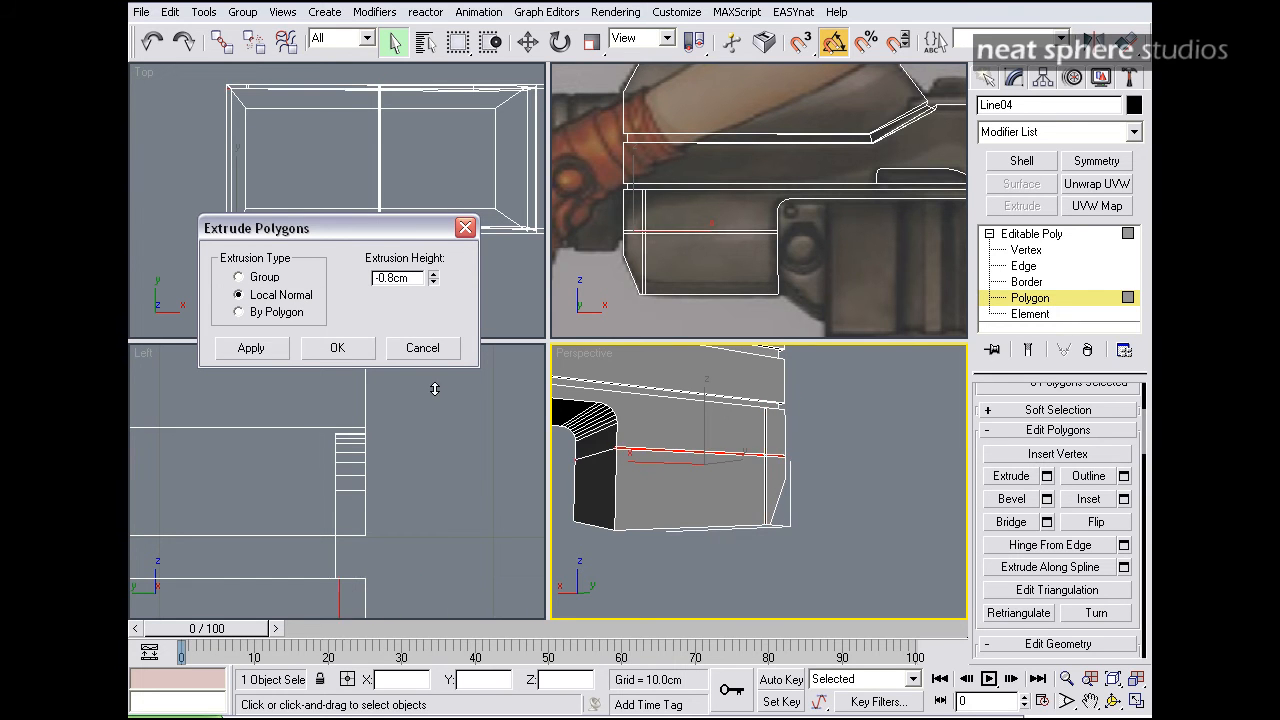
{"action": "left_click", "coordinate": [337, 348]}
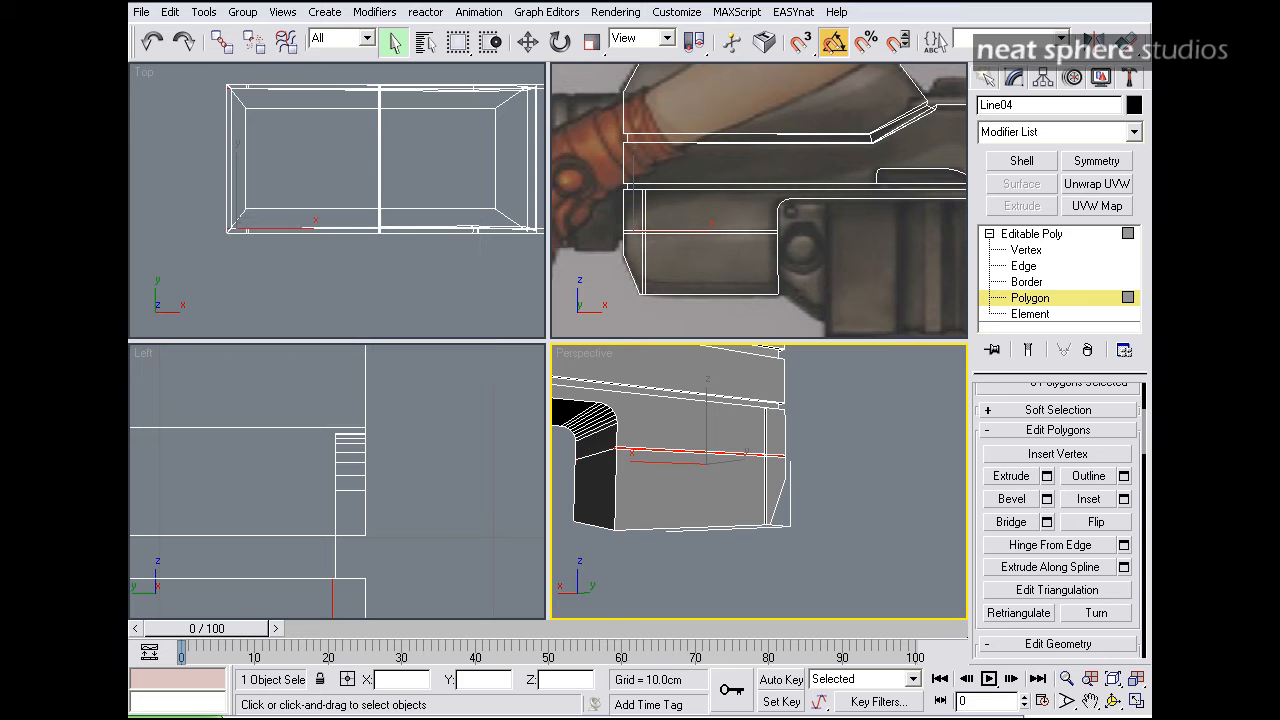
Step: Check the grooves, leave polygon editing and end isolation to bring back the other rifle parts
{"action": "key", "text": "alt+z"}
{"action": "left_click_drag", "start_coordinate": [837, 514], "coordinate": [766, 521]}
{"action": "middle_click_drag", "start_coordinate": [766, 521], "coordinate": [826, 495], "text": "alt"}
{"action": "right_click", "coordinate": [826, 495]}
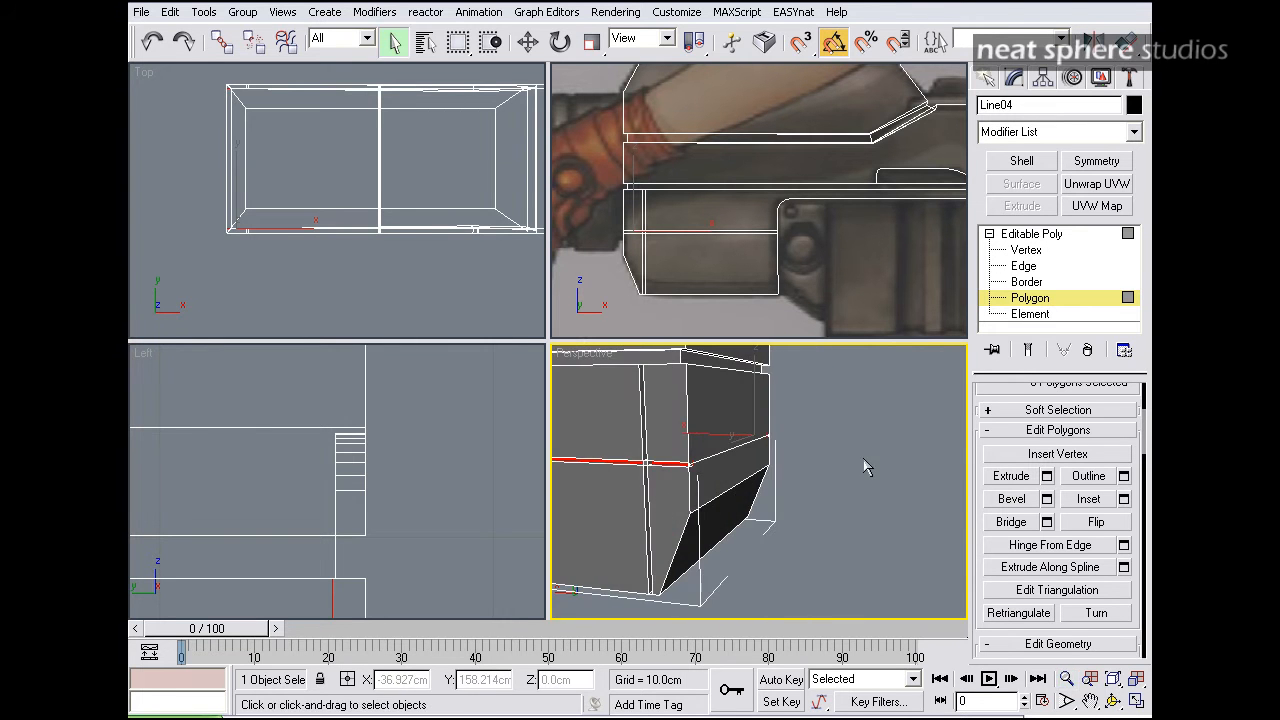
{"action": "left_click", "coordinate": [1020, 298]}
{"action": "key", "text": "alt+z"}
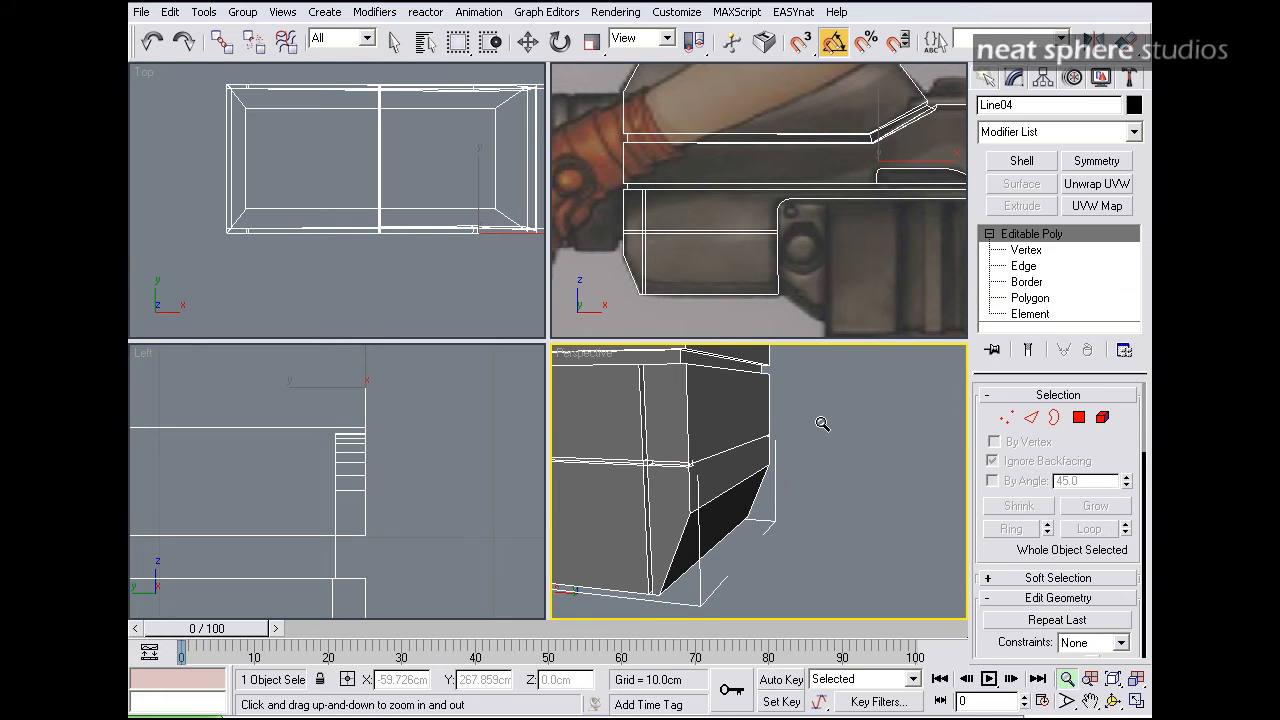
{"action": "left_click_drag", "start_coordinate": [820, 426], "coordinate": [803, 501]}
{"action": "middle_click_drag", "start_coordinate": [680, 482], "coordinate": [740, 481]}
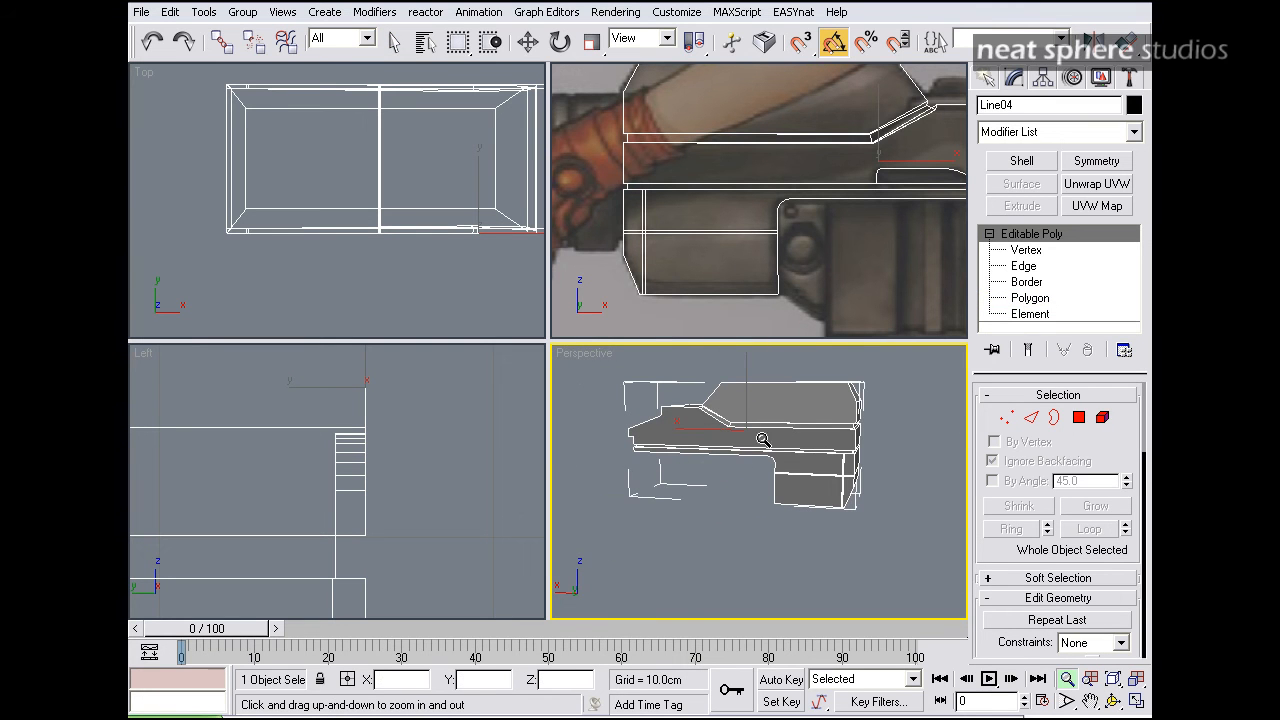
{"action": "key", "text": "alt+q"}
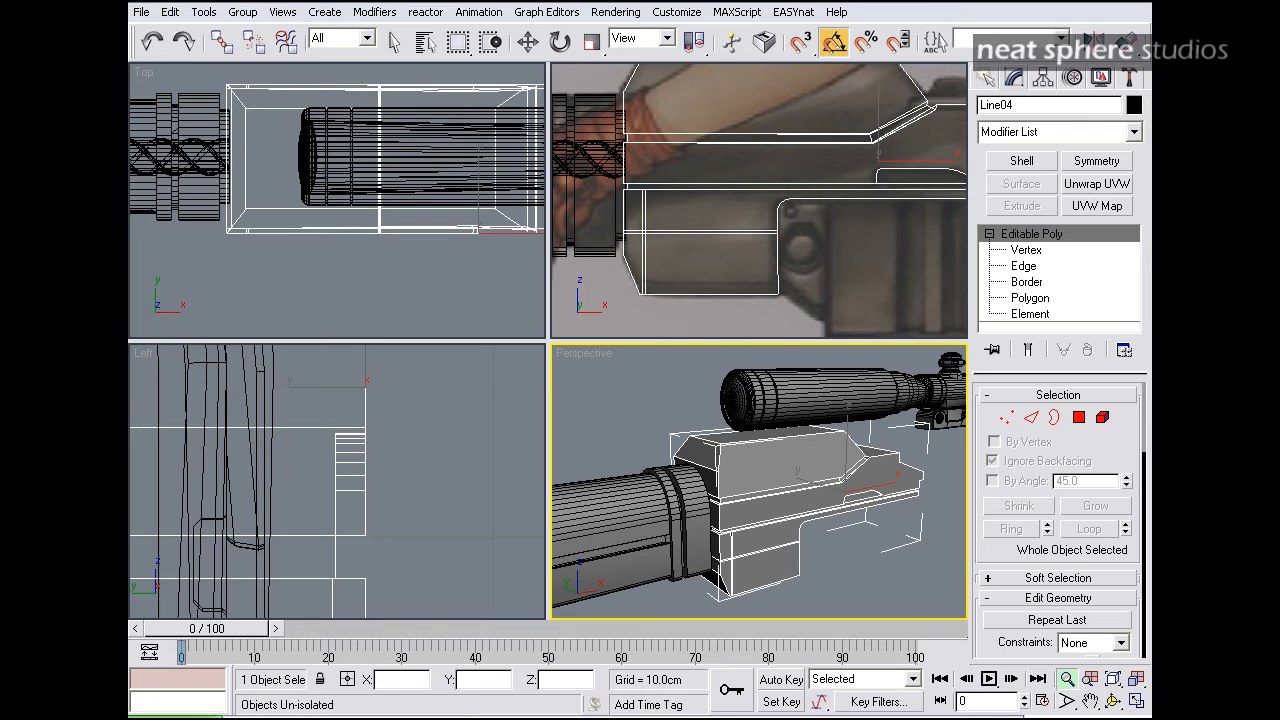
Step: Maximize the Perspective viewport around the rifle body and switch the body to vertex editing
{"action": "left_click_drag", "start_coordinate": [796, 428], "coordinate": [577, 497]}
{"action": "middle_click_drag", "start_coordinate": [577, 497], "coordinate": [886, 540], "text": "alt"}
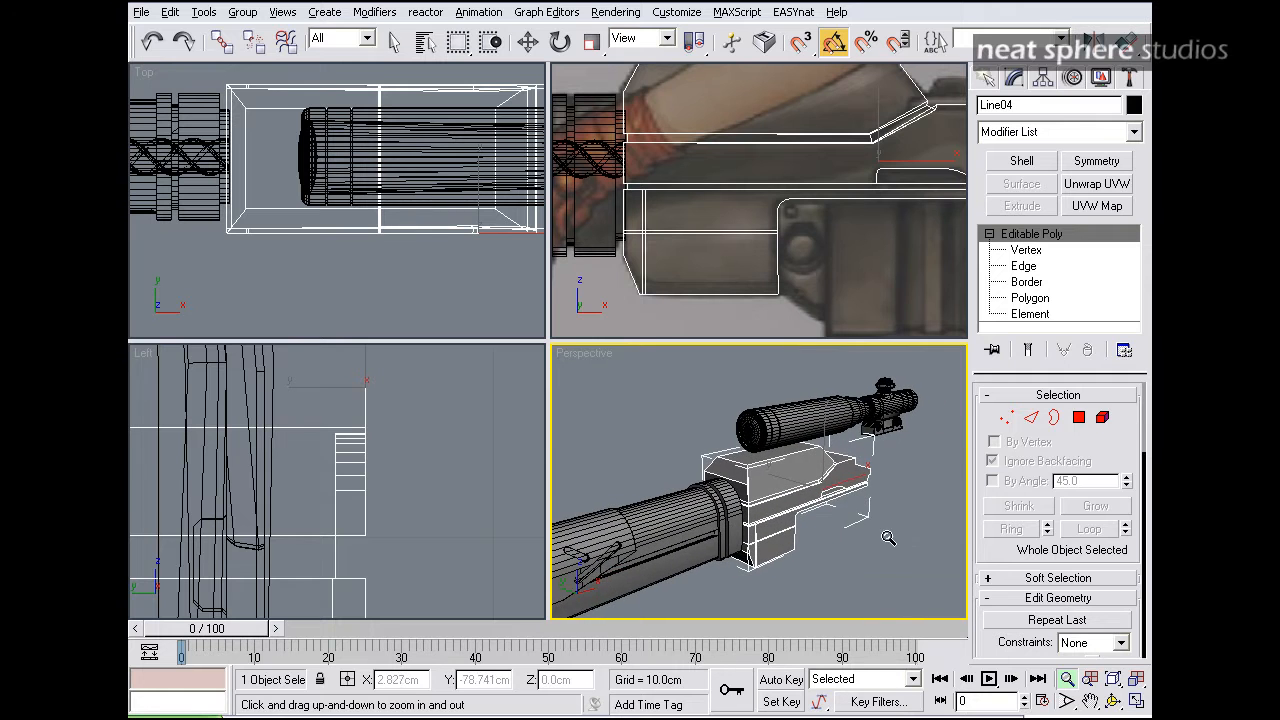
{"action": "left_click_drag", "start_coordinate": [817, 543], "coordinate": [817, 528]}
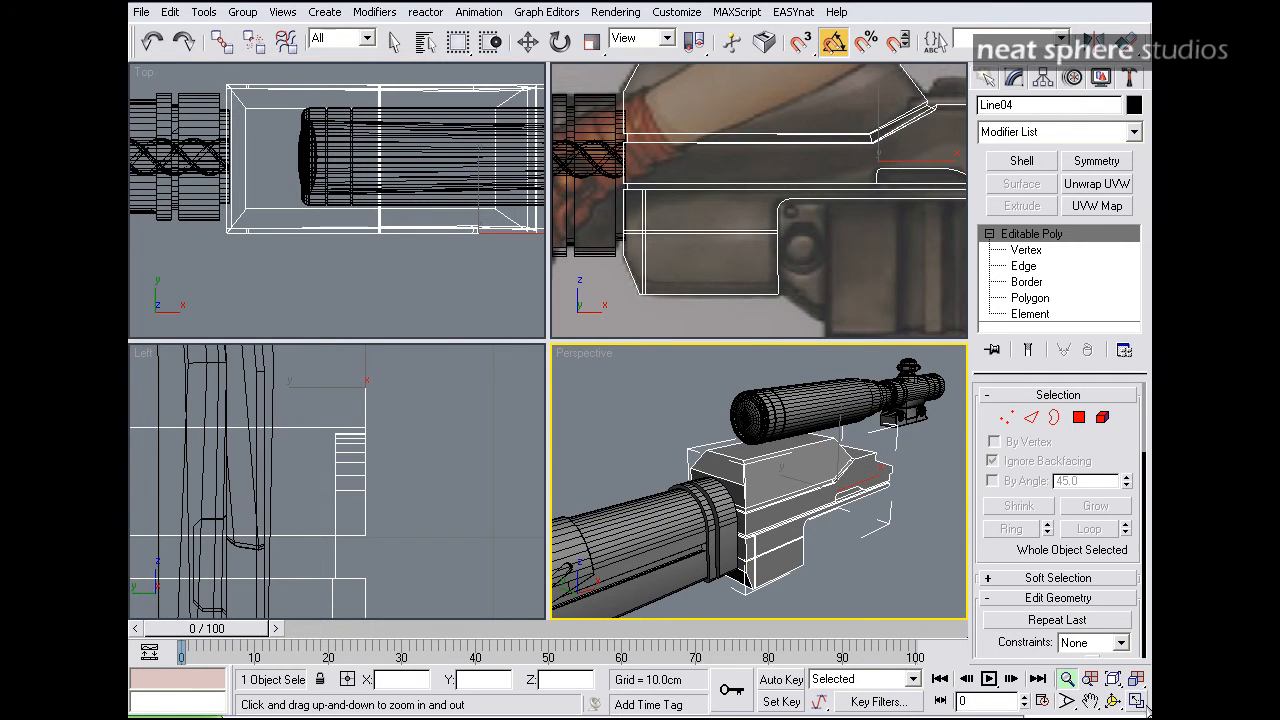
{"action": "left_click", "coordinate": [1137, 701]}
{"action": "left_click_drag", "start_coordinate": [491, 433], "coordinate": [517, 432]}
{"action": "middle_click_drag", "start_coordinate": [517, 432], "coordinate": [433, 415], "text": "alt"}
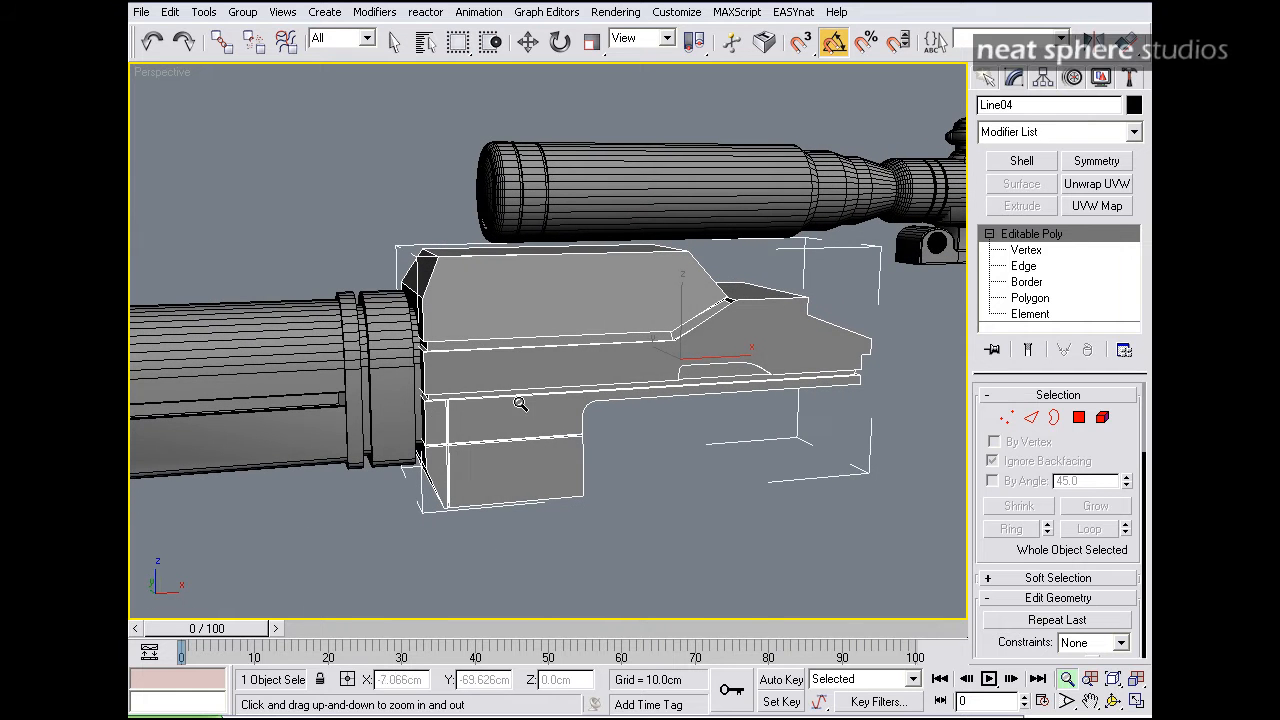
{"action": "left_click", "coordinate": [1006, 417]}
{"action": "middle_click_drag", "start_coordinate": [560, 350], "coordinate": [393, 290], "text": "alt"}
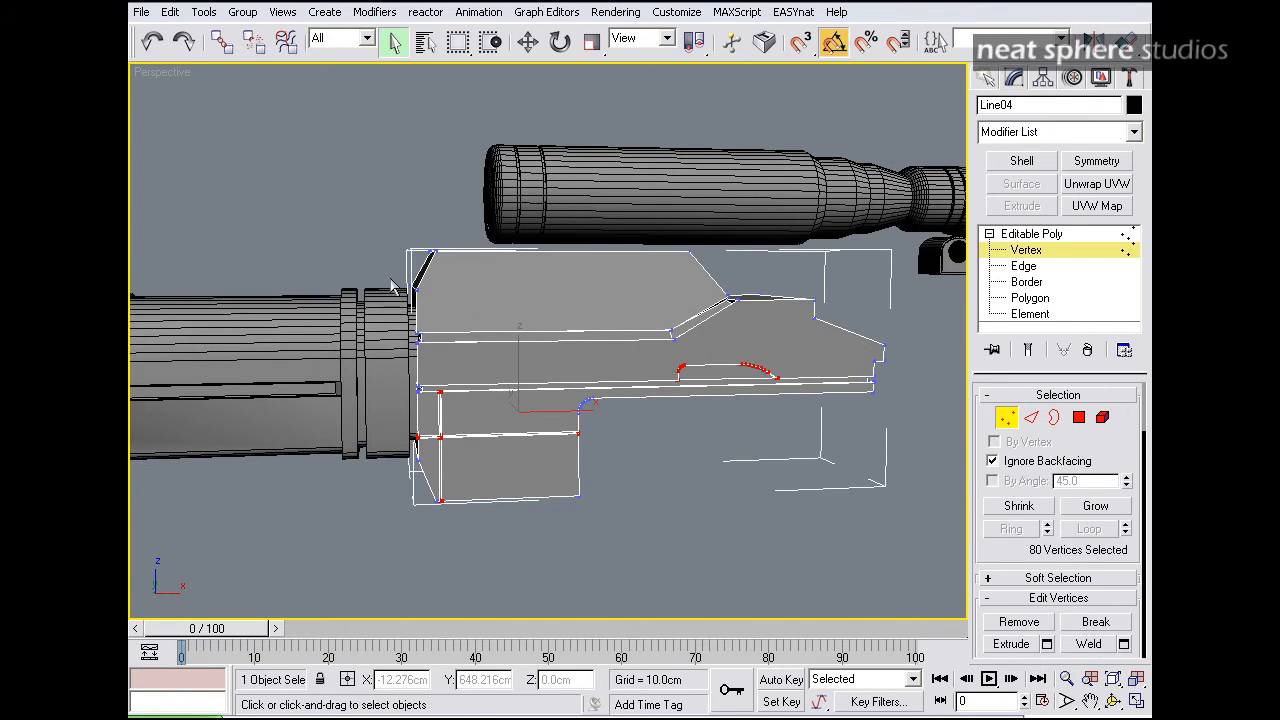
Step: Try to loop-select the lower block's slanted front edge and the vertical front edge above it in edge editing
{"action": "left_click_drag", "start_coordinate": [441, 303], "coordinate": [537, 317]}
{"action": "key", "text": "alt+z"}
{"action": "key", "text": "w"}
{"action": "middle_click_drag", "start_coordinate": [547, 398], "coordinate": [940, 435], "text": "alt"}
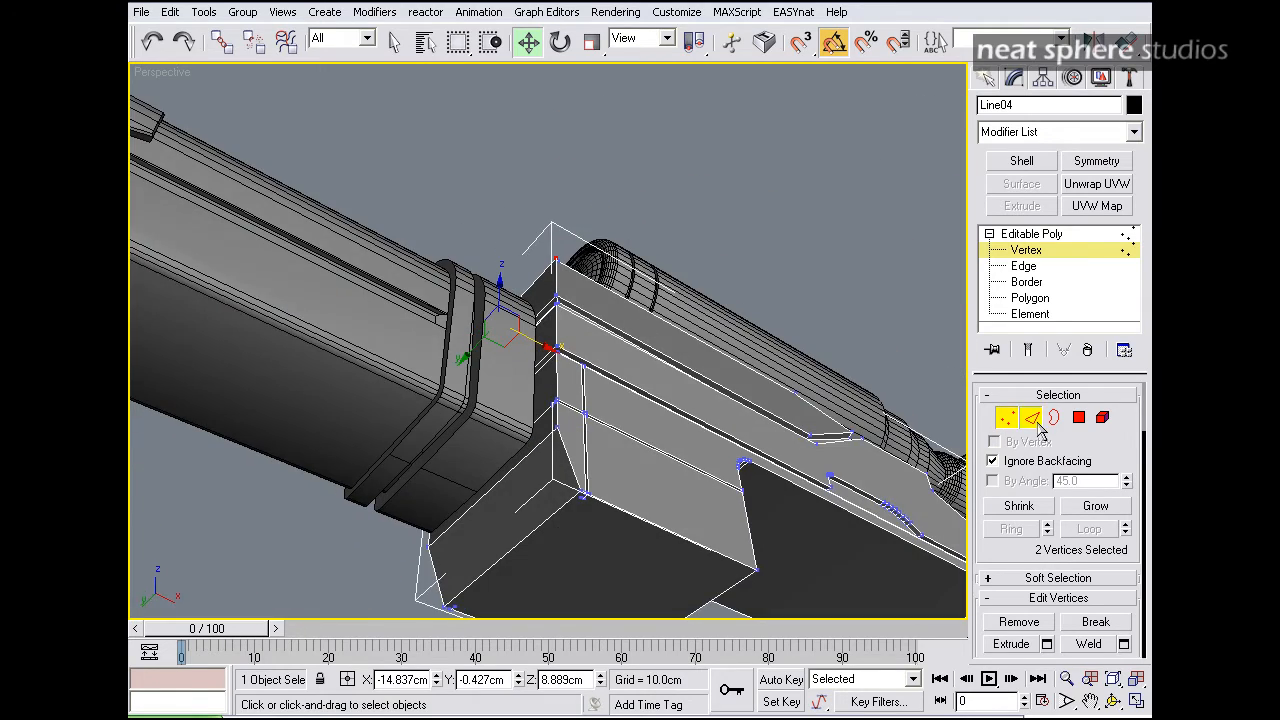
{"action": "key", "text": "2"}
{"action": "left_click", "coordinate": [565, 452]}
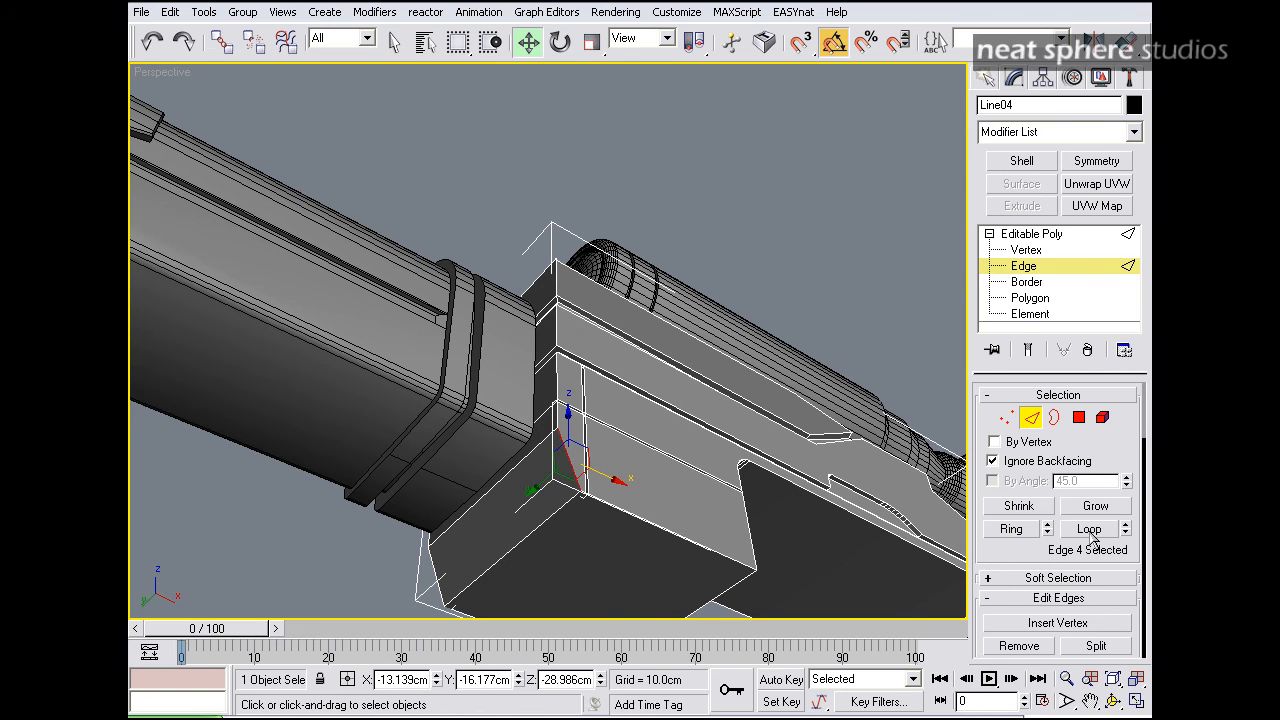
{"action": "left_click", "coordinate": [547, 372], "text": "ctrl"}
{"action": "left_click", "coordinate": [1088, 532]}
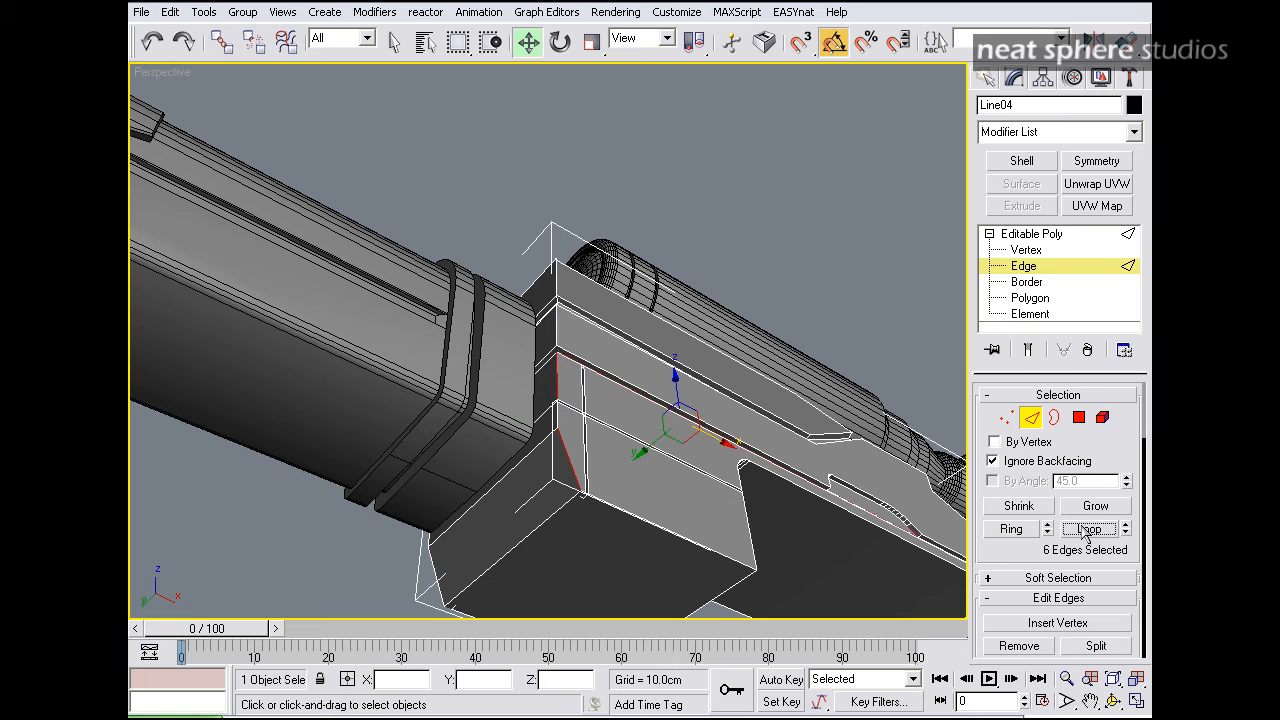
{"action": "left_click", "coordinate": [768, 222]}
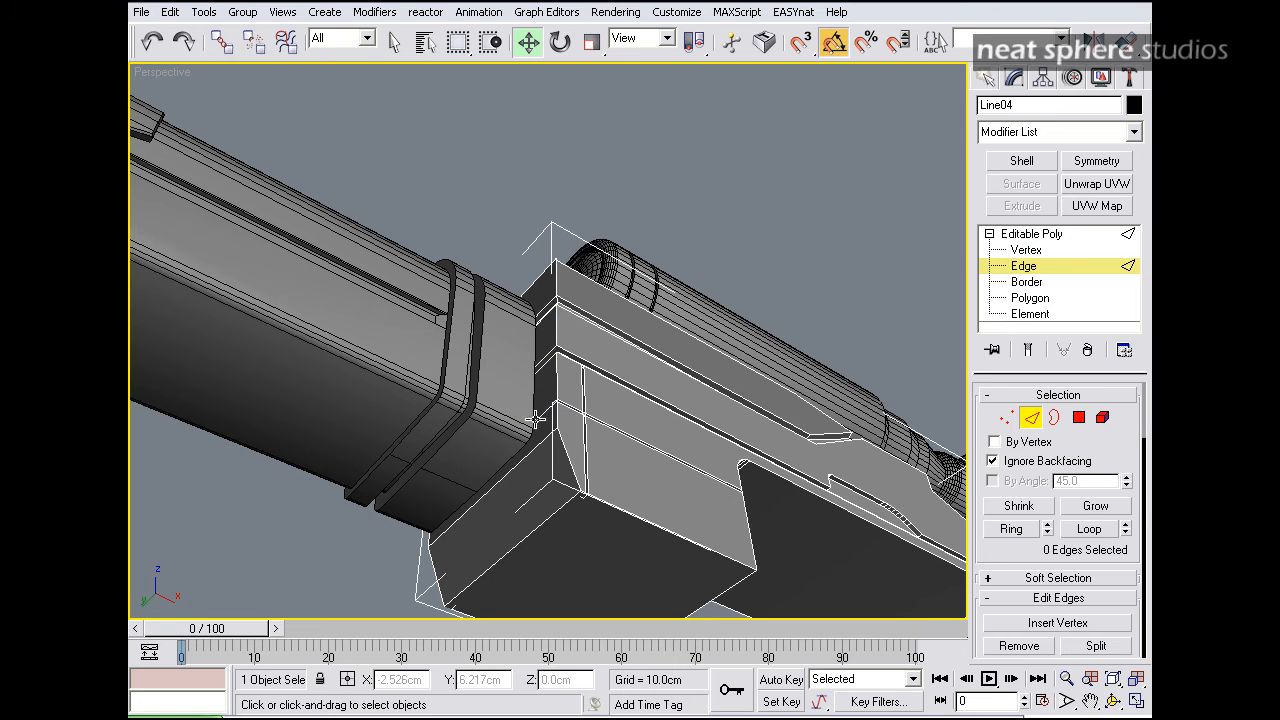
Step: Try a ring selection from the front corner edge, then pick the slanted and vertical front corner edges individually
{"action": "left_click", "coordinate": [555, 387]}
{"action": "left_click", "coordinate": [1011, 528]}
{"action": "left_click", "coordinate": [727, 256]}
{"action": "middle_click_drag", "start_coordinate": [564, 386], "coordinate": [545, 390], "text": "alt"}
{"action": "left_click", "coordinate": [540, 388]}
{"action": "left_click", "coordinate": [542, 330], "text": "ctrl"}
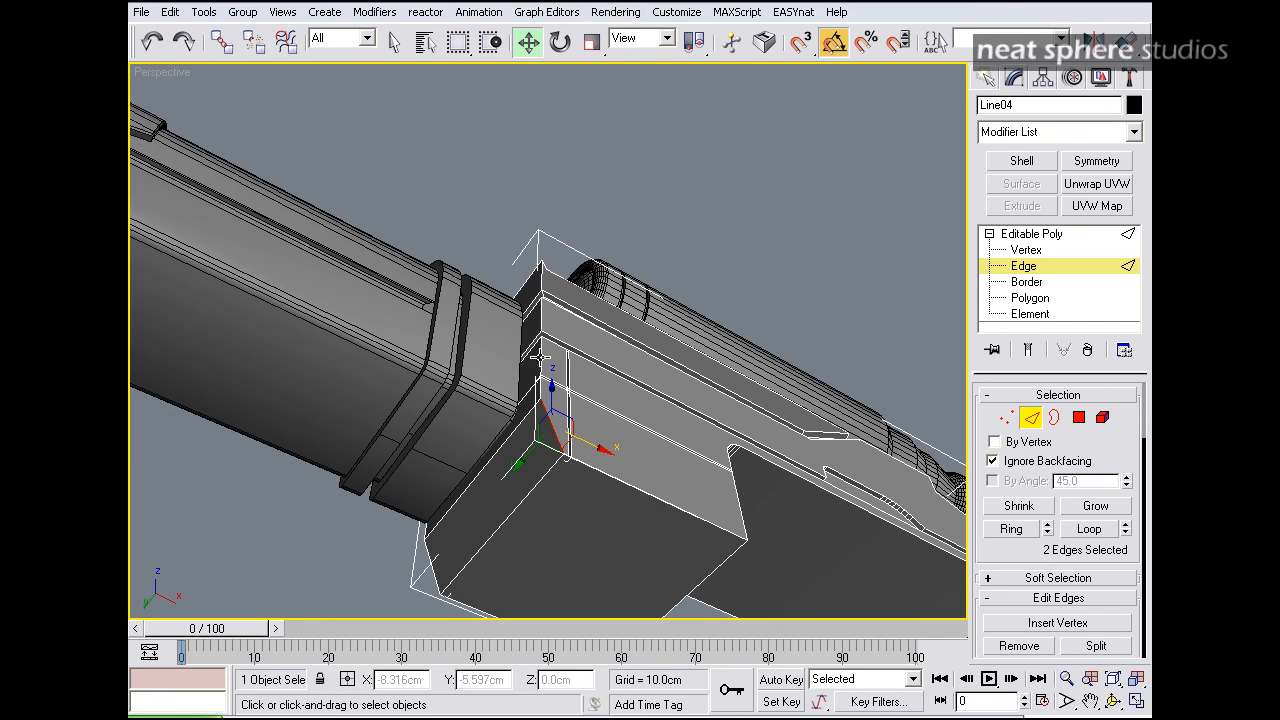
{"action": "middle_click_drag", "start_coordinate": [538, 316], "coordinate": [496, 424], "text": "alt"}
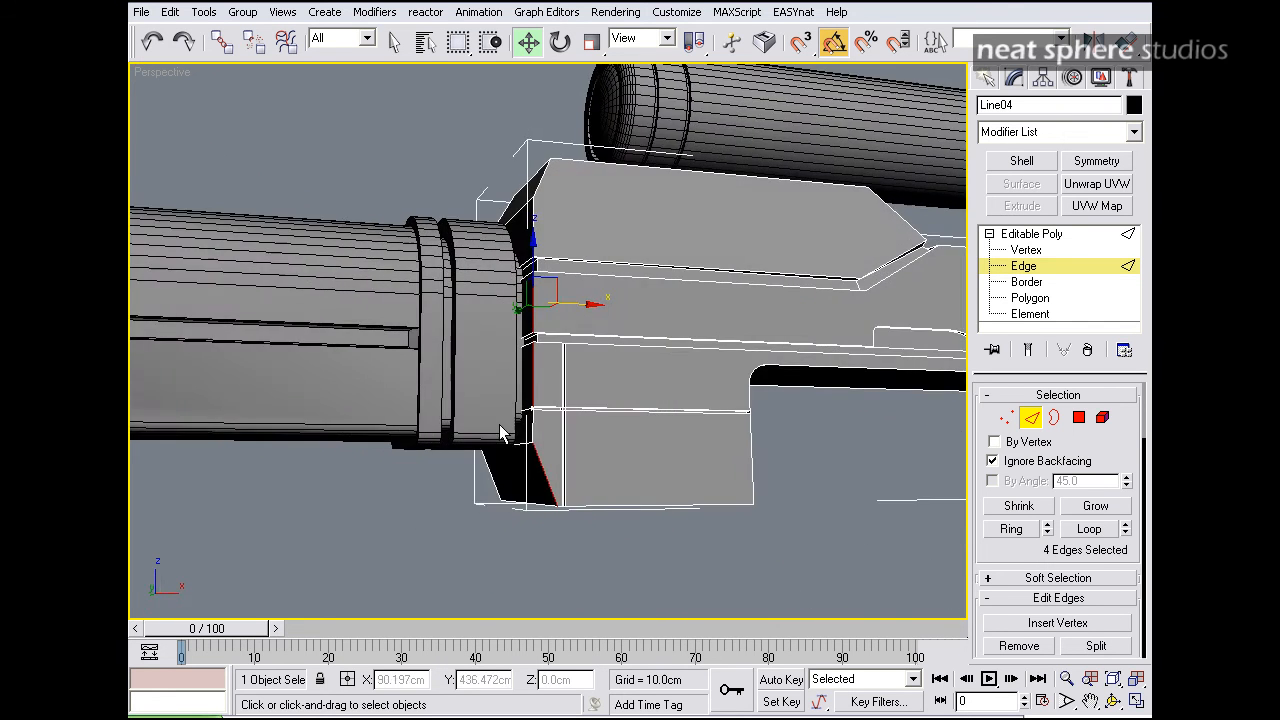
Step: Try to loop-select the lower block's bottom side edge together with an edge at the rounded cutout corner
{"action": "middle_click_drag", "start_coordinate": [637, 504], "coordinate": [574, 457]}
{"action": "key", "text": "alt+z"}
{"action": "left_click_drag", "start_coordinate": [586, 482], "coordinate": [594, 450]}
{"action": "middle_click_drag", "start_coordinate": [590, 466], "coordinate": [661, 442], "text": "alt"}
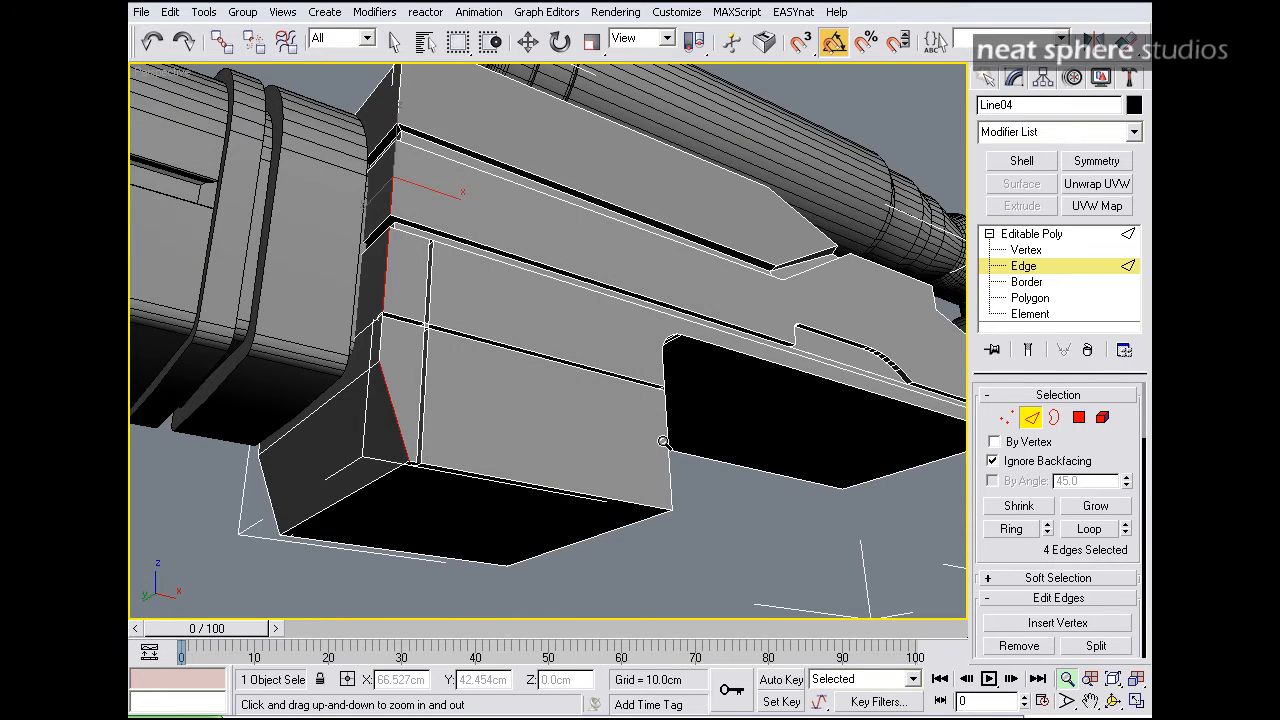
{"action": "key", "text": "w"}
{"action": "left_click", "coordinate": [646, 504]}
{"action": "left_click", "coordinate": [1089, 530]}
{"action": "left_click", "coordinate": [676, 352], "text": "ctrl"}
{"action": "left_click", "coordinate": [1088, 531]}
Step: Try to add the rounded cutout corner's edges to the selection using a circular selection region
{"action": "middle_click_drag", "start_coordinate": [857, 475], "coordinate": [694, 421]}
{"action": "left_click_drag", "start_coordinate": [458, 42], "coordinate": [461, 168]}
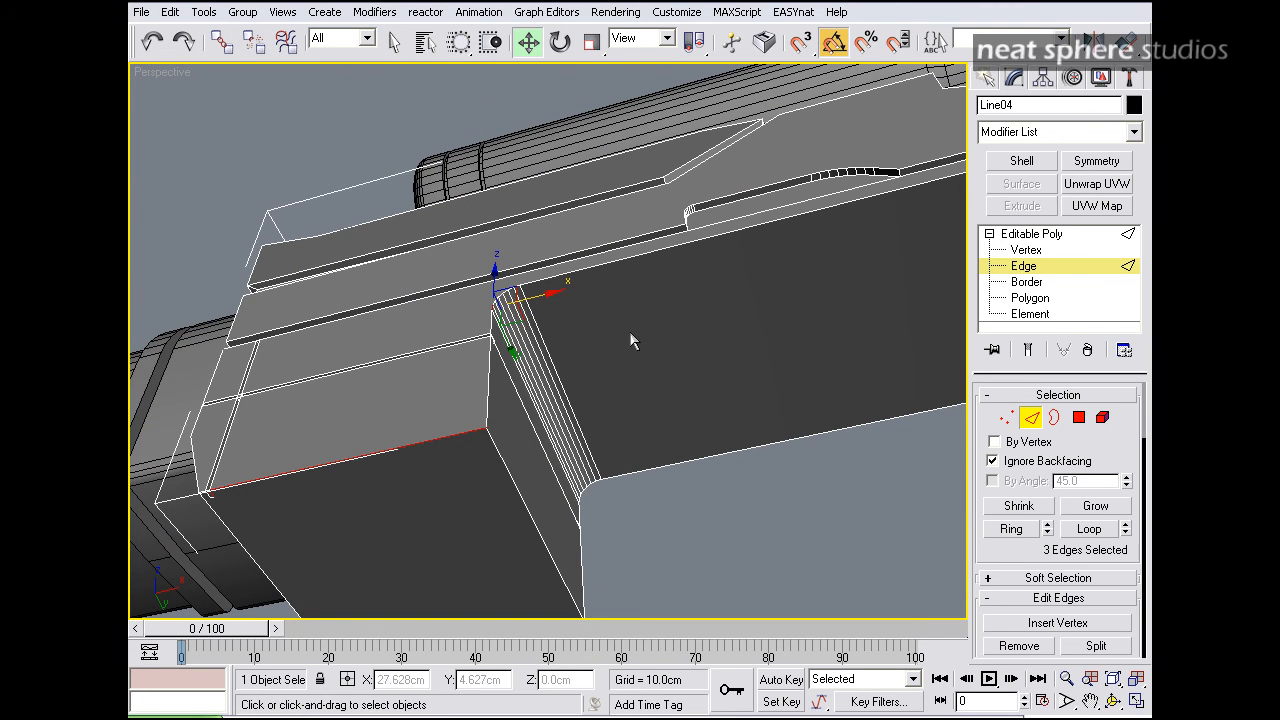
{"action": "left_click", "coordinate": [489, 317], "text": "ctrl"}
{"action": "key", "text": "q"}
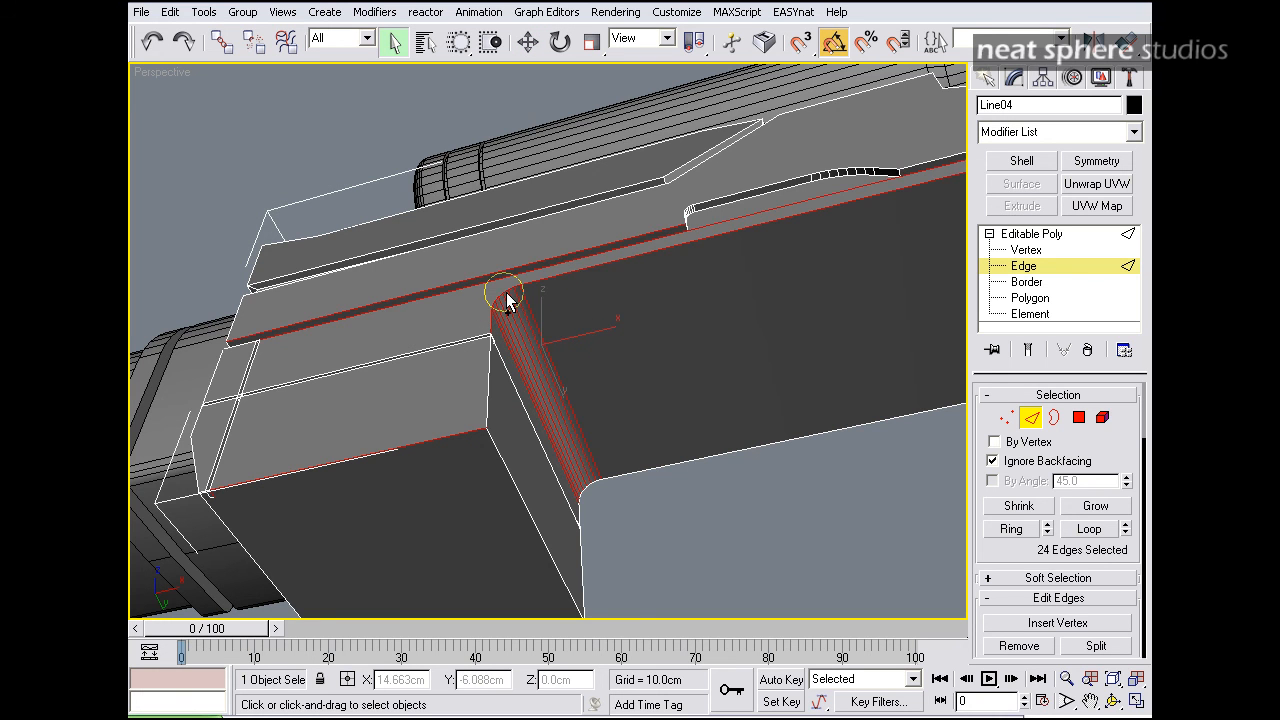
{"action": "left_click", "coordinate": [677, 328]}
Step: Examine the rifle body's chamfers and panel grooves from several angles, with and without the wireframe edges displayed
{"action": "scroll", "coordinate": [676, 340], "scroll_direction": "up", "scroll_amount": 5}
{"action": "key", "text": "alt+z"}
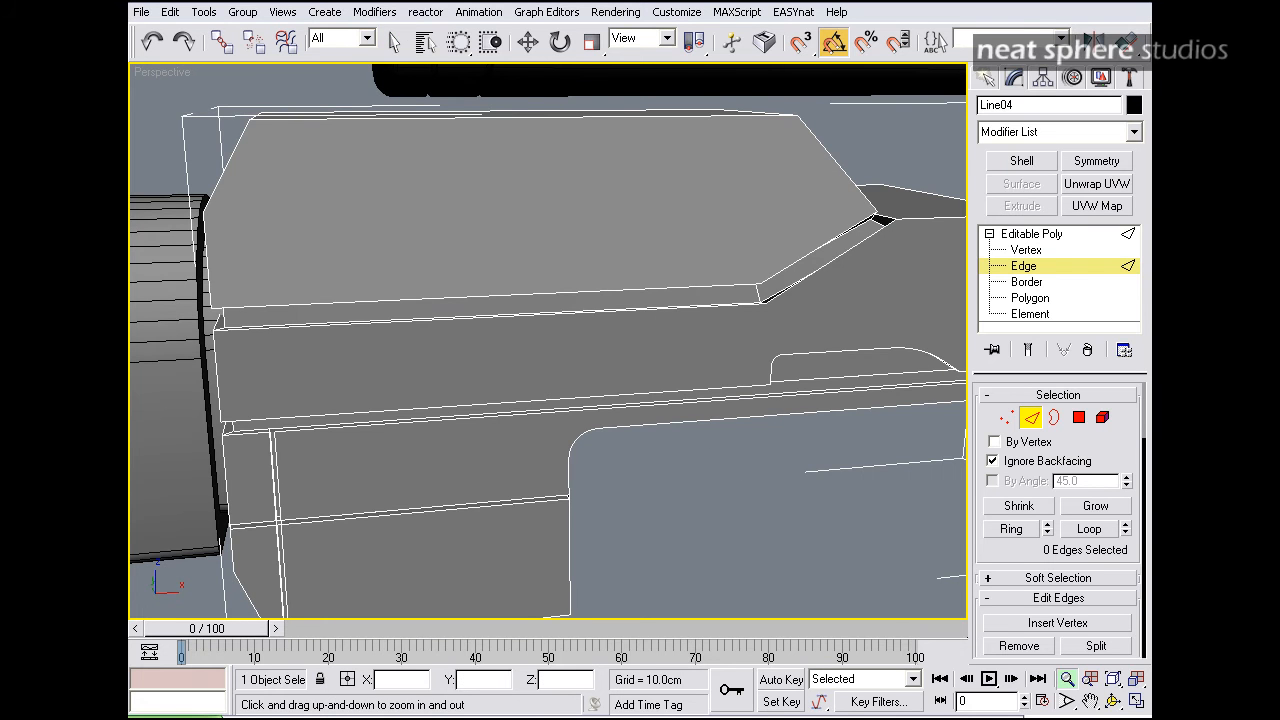
{"action": "left_click_drag", "start_coordinate": [784, 317], "coordinate": [764, 344]}
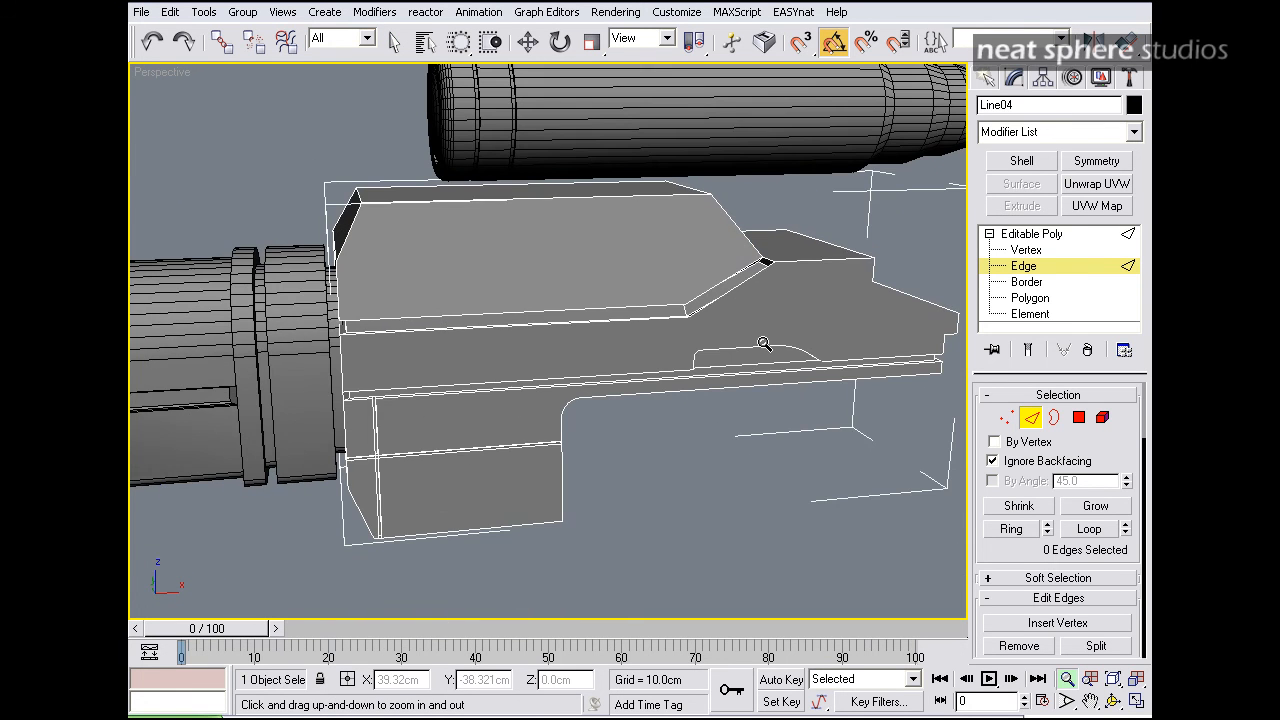
{"action": "key", "text": "F4"}
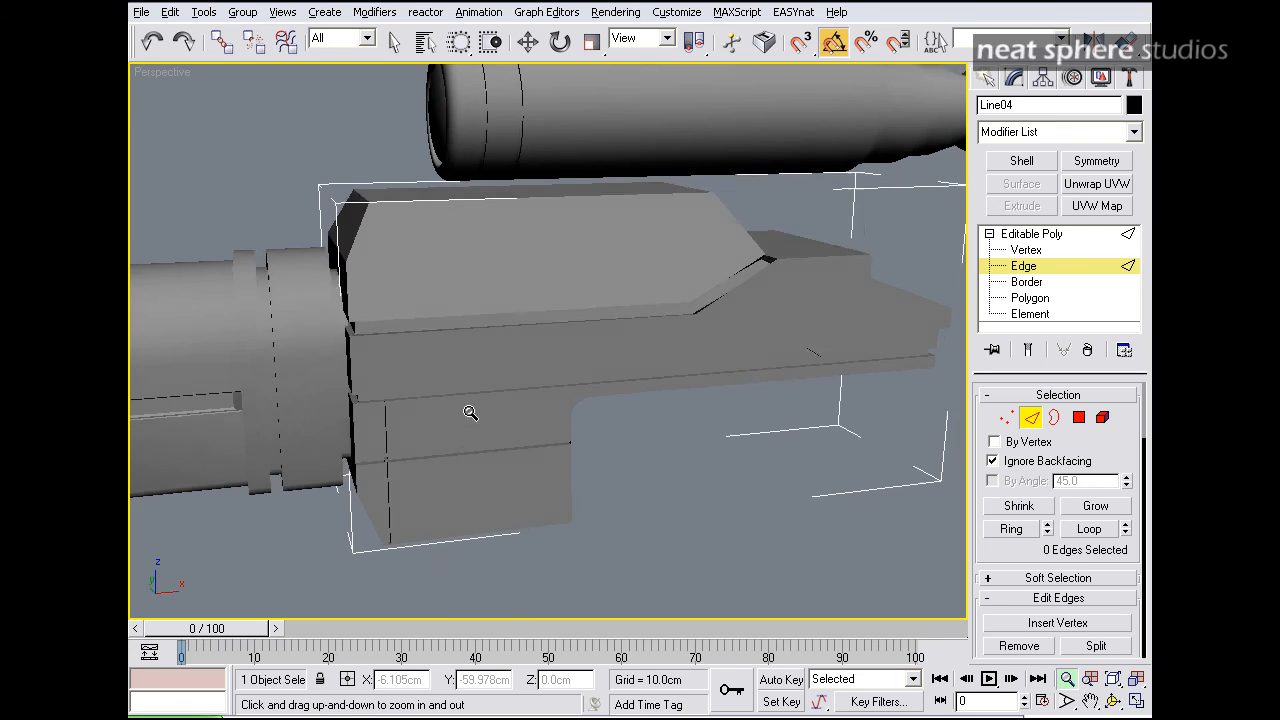
{"action": "left_click_drag", "start_coordinate": [463, 413], "coordinate": [530, 398]}
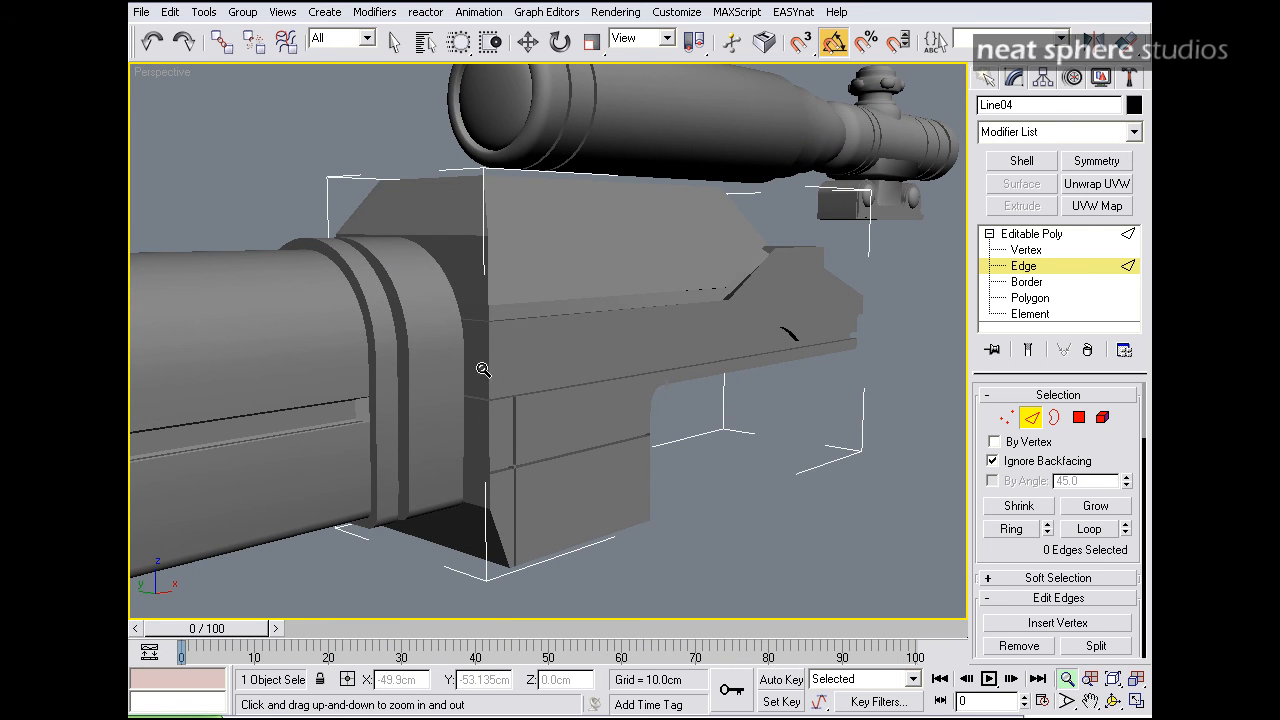
{"action": "middle_click_drag", "start_coordinate": [522, 531], "coordinate": [548, 579], "text": "alt"}
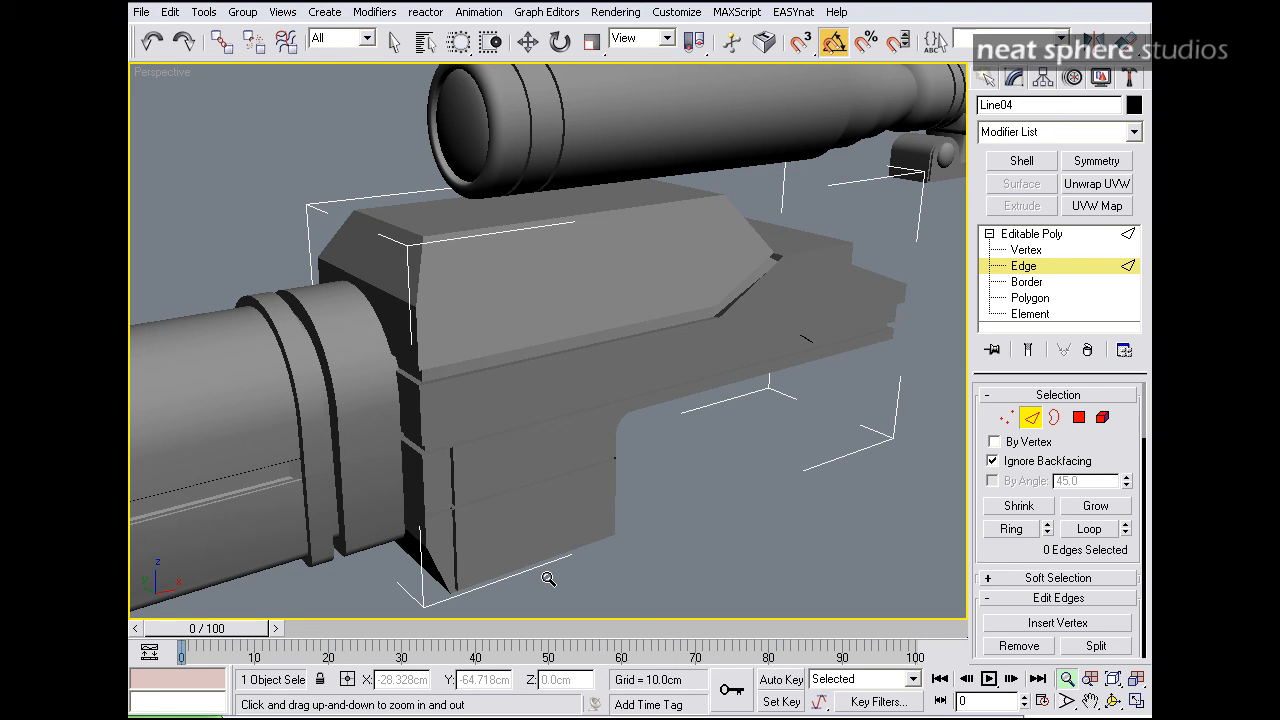
{"action": "key", "text": "F4"}
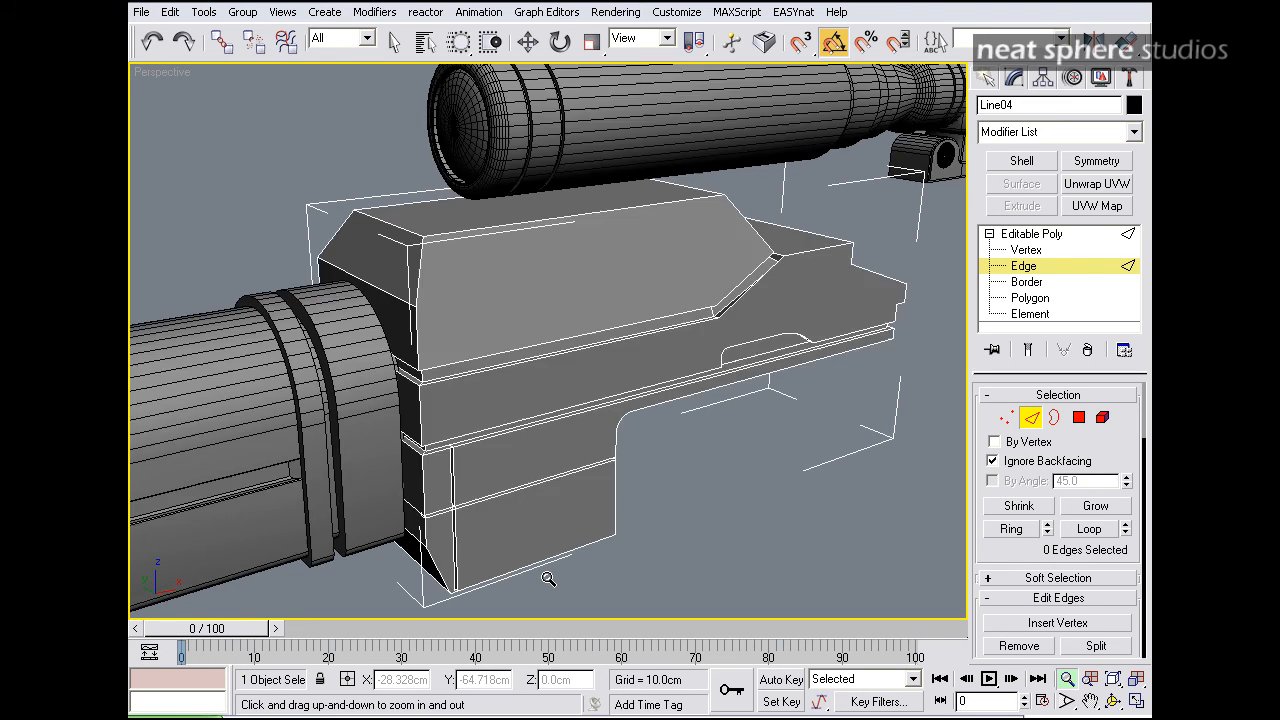
{"action": "left_click_drag", "start_coordinate": [683, 297], "coordinate": [666, 333]}
{"action": "middle_click_drag", "start_coordinate": [734, 431], "coordinate": [628, 411], "text": "alt"}
Step: Restore the four-viewport layout and frame the reference rifle's magazine block in the front view
{"action": "key", "text": "alt+w"}
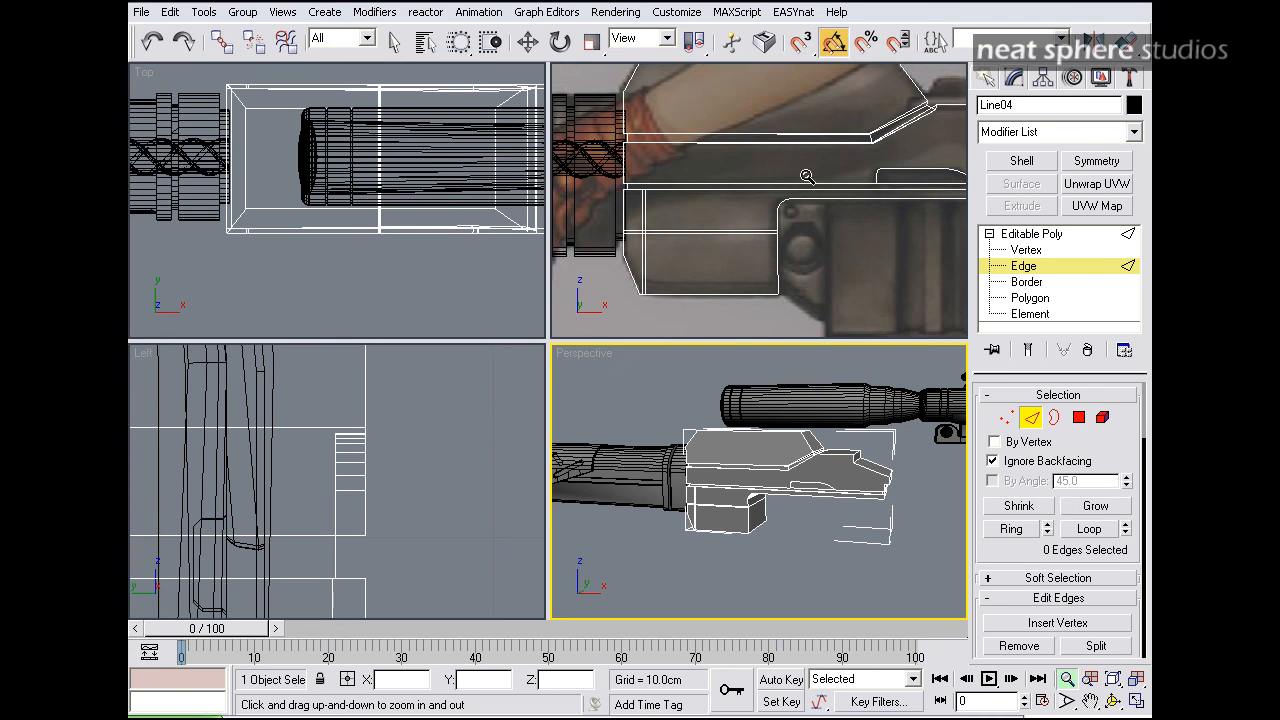
{"action": "left_click_drag", "start_coordinate": [809, 213], "coordinate": [797, 245]}
{"action": "middle_click_drag", "start_coordinate": [797, 245], "coordinate": [700, 225]}
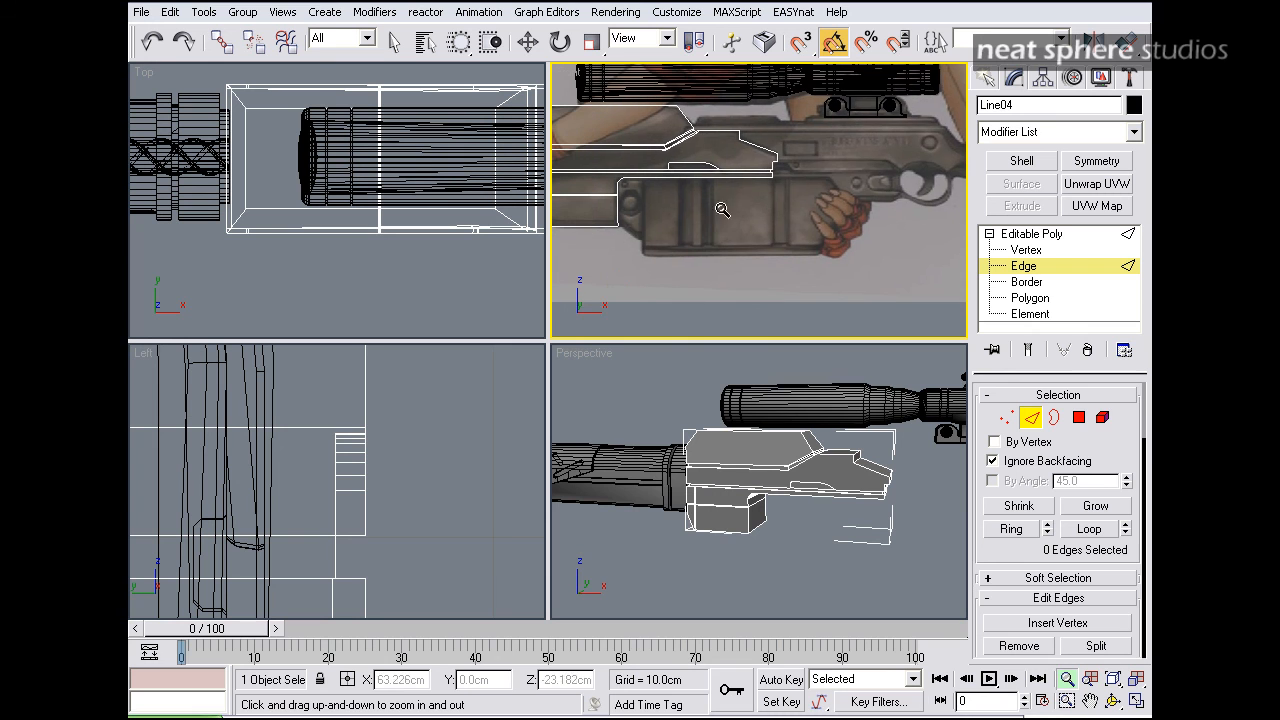